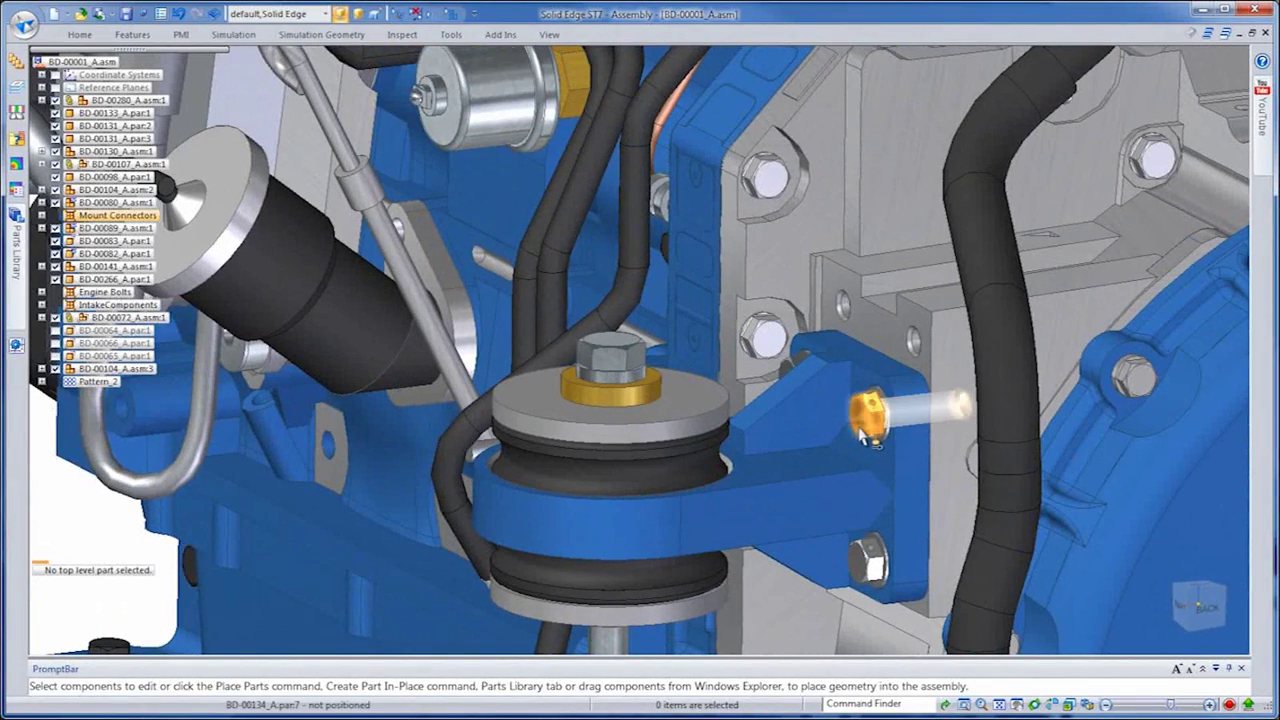
Select all the mount connector bolts and washers together with the rubber mount assembly BD-00080_A.asm:1 and show the back view.
click(862, 437)
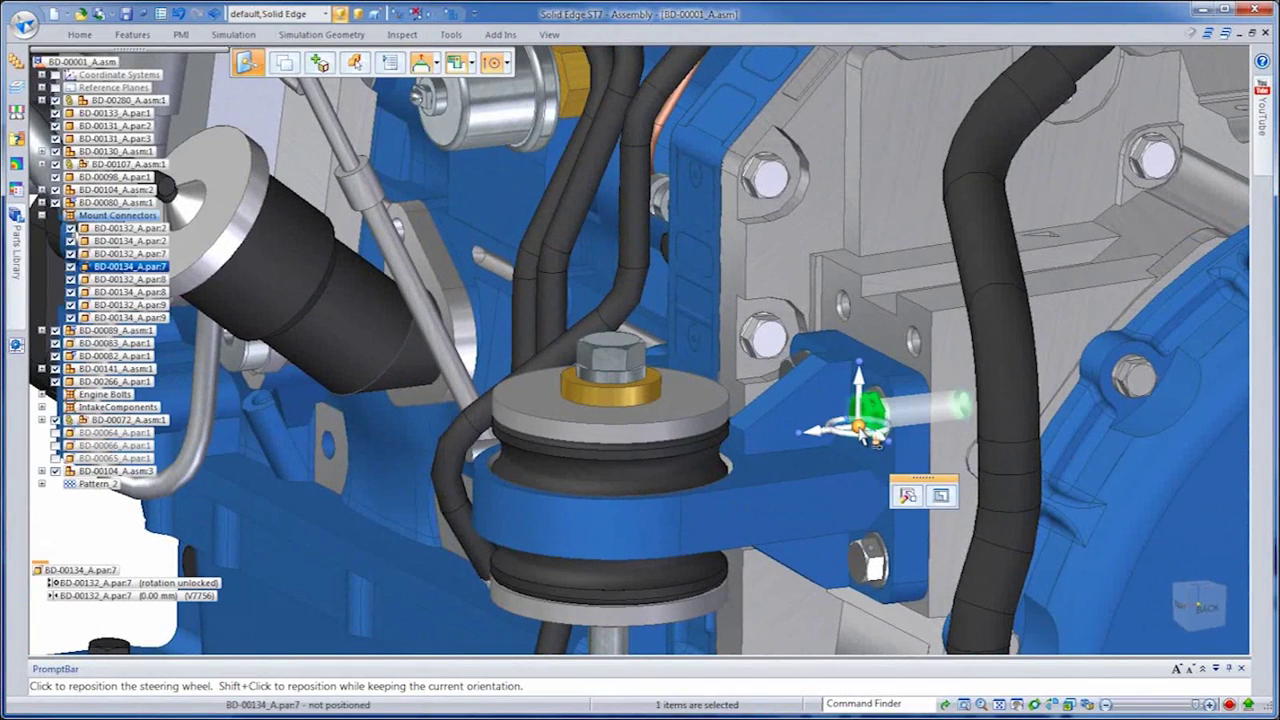
ctrl+click(888, 410)
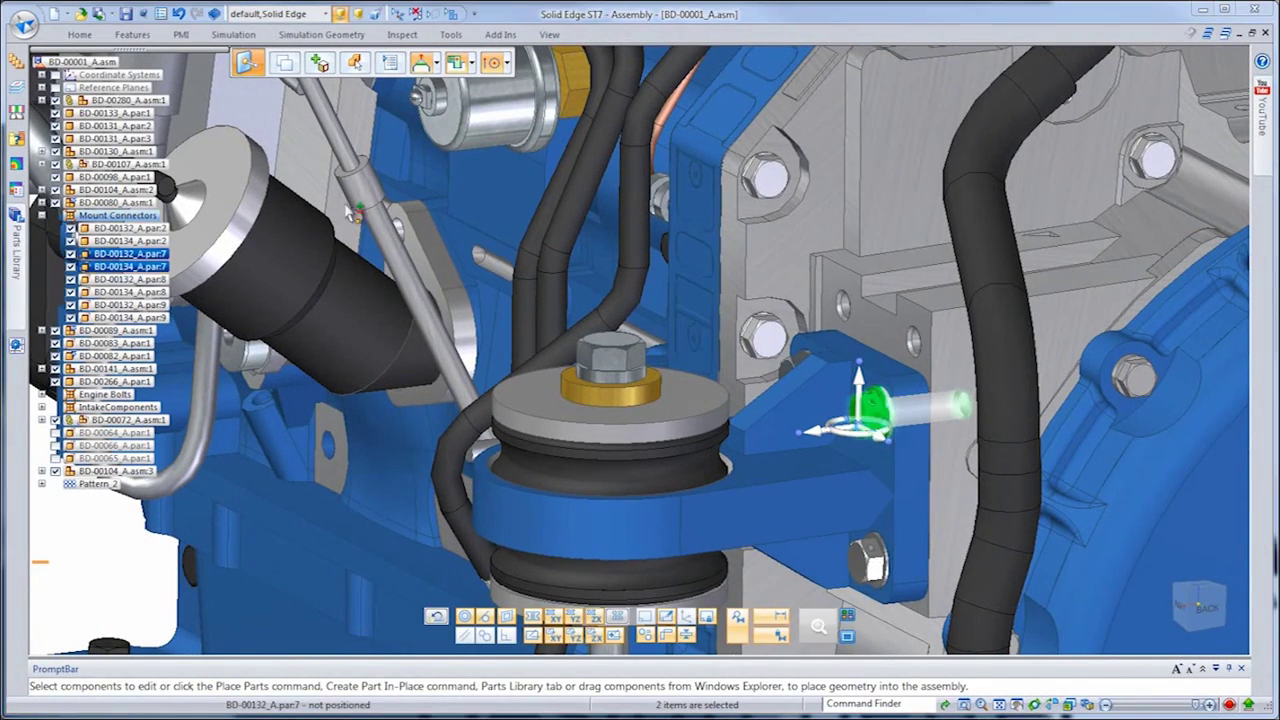
click(79, 34)
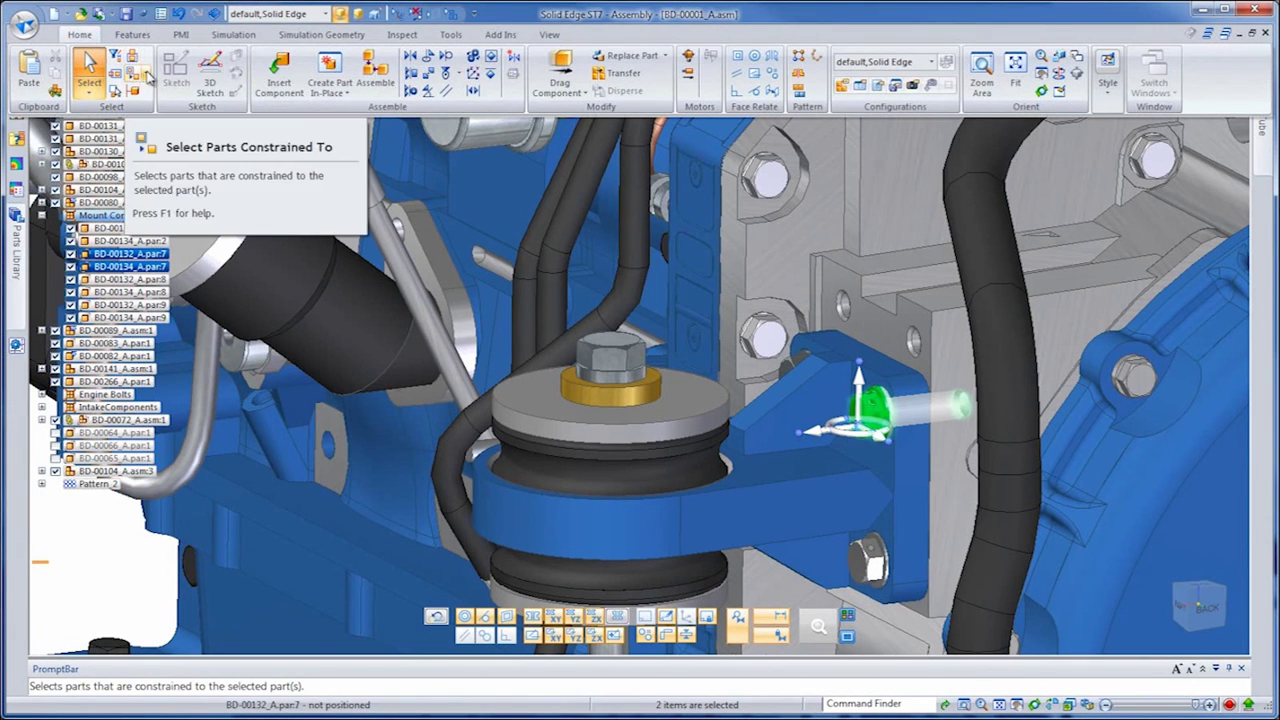
click(142, 76)
click(168, 127)
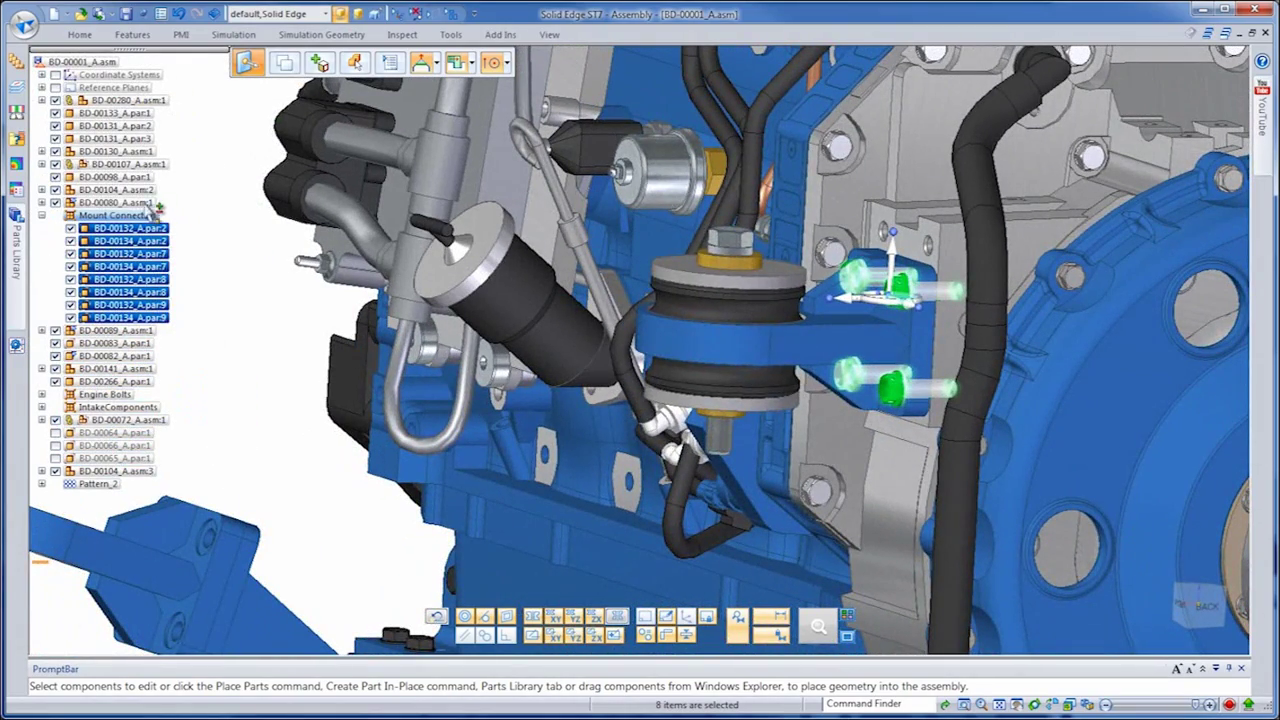
ctrl+click(145, 203)
key(ctrl+f)
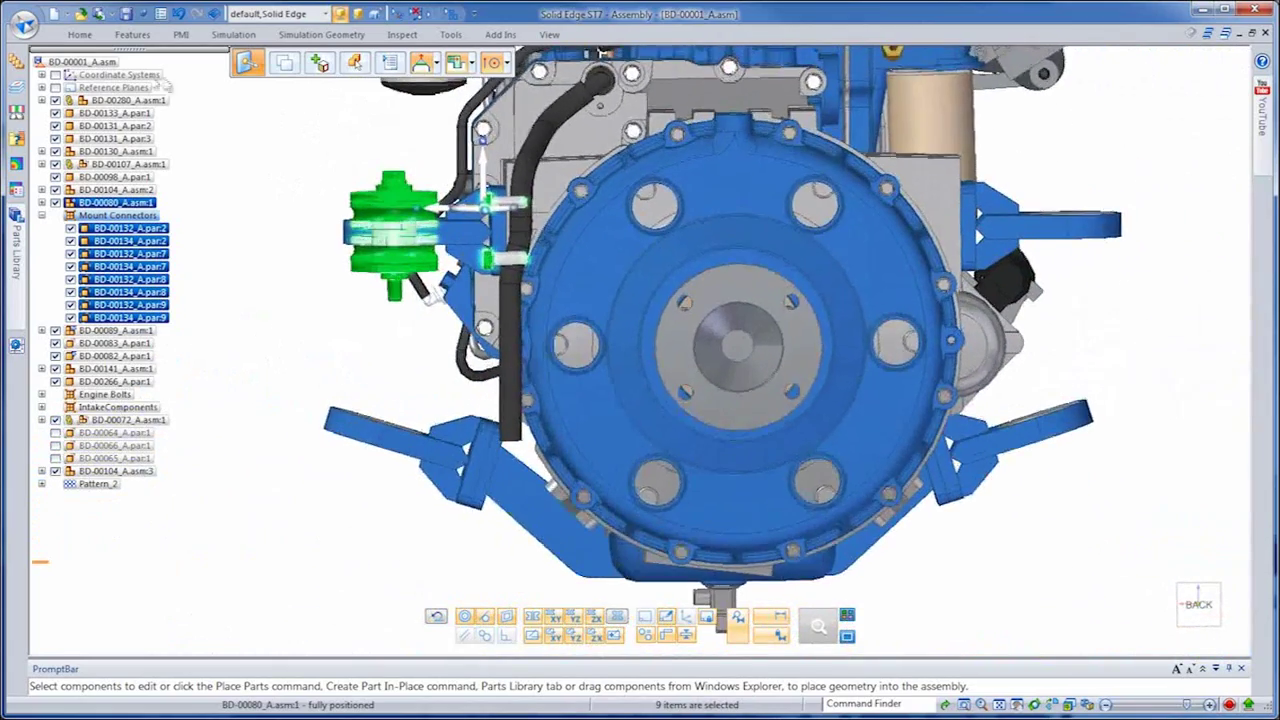
Duplicate the selected mount and connectors onto the other engine support brackets, using the blue bracket that holds the mount as reference.
click(79, 34)
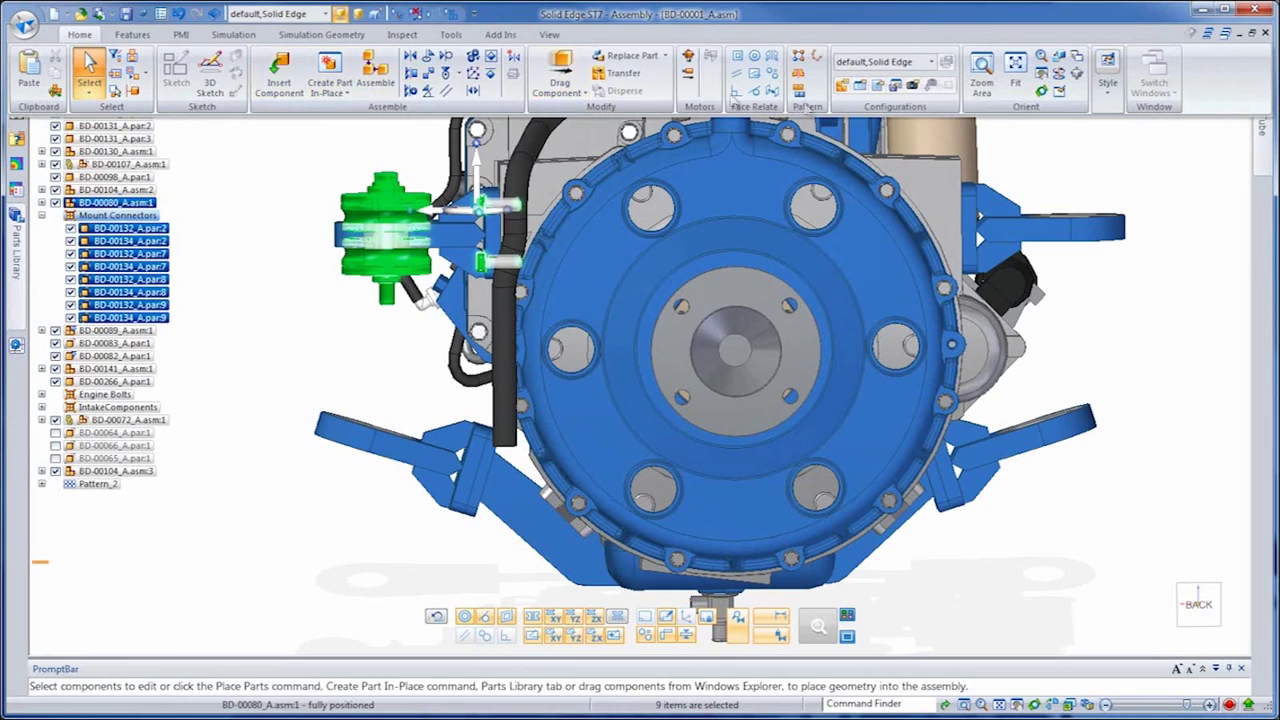
click(800, 93)
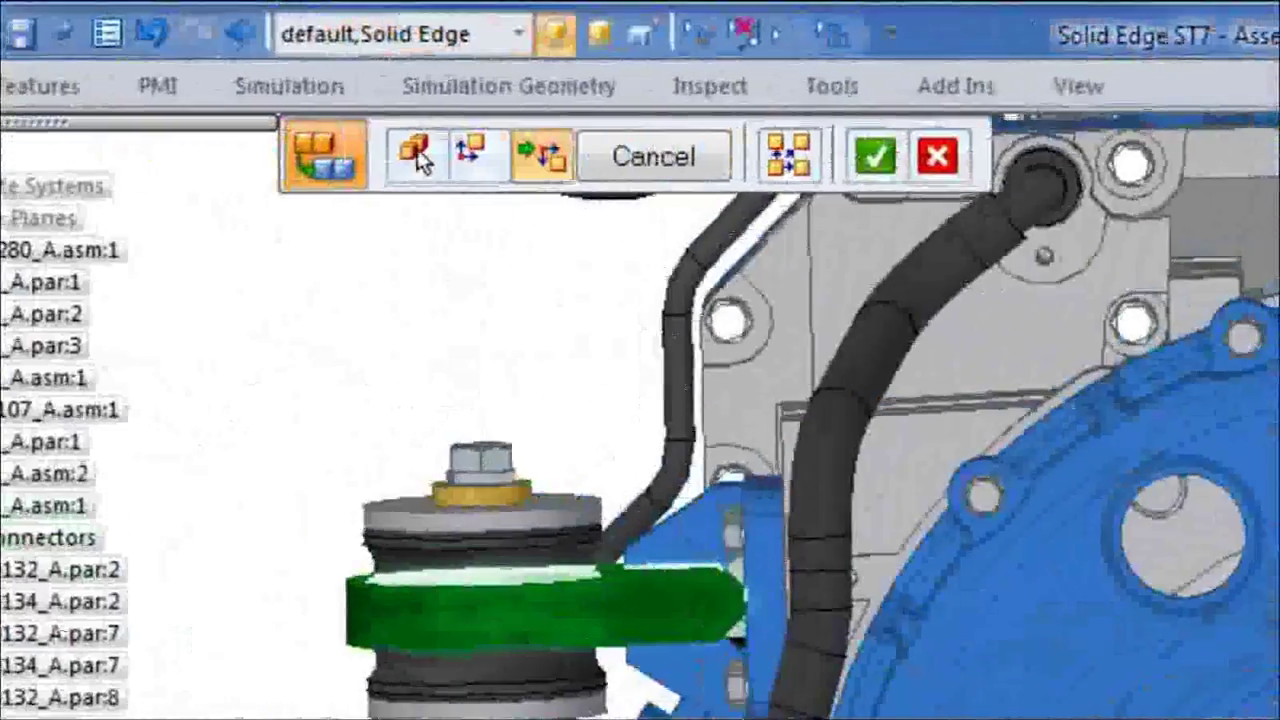
click(788, 150)
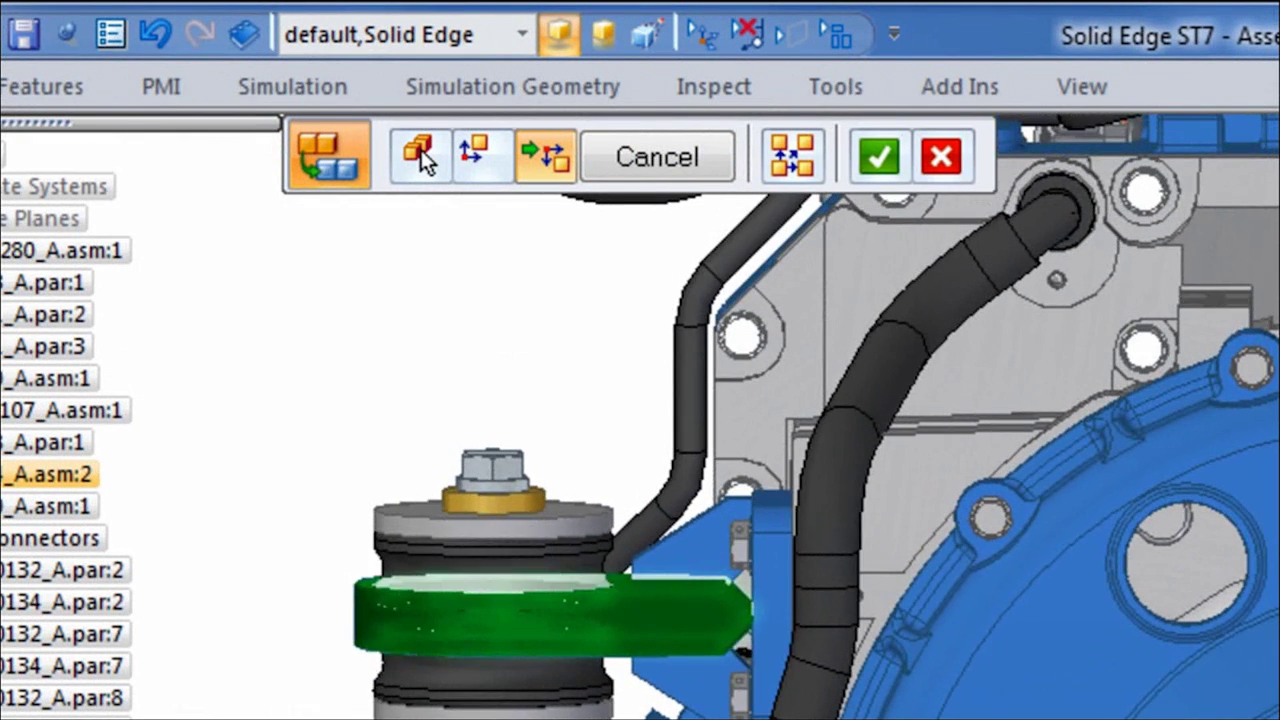
key(Return)
key(Return)
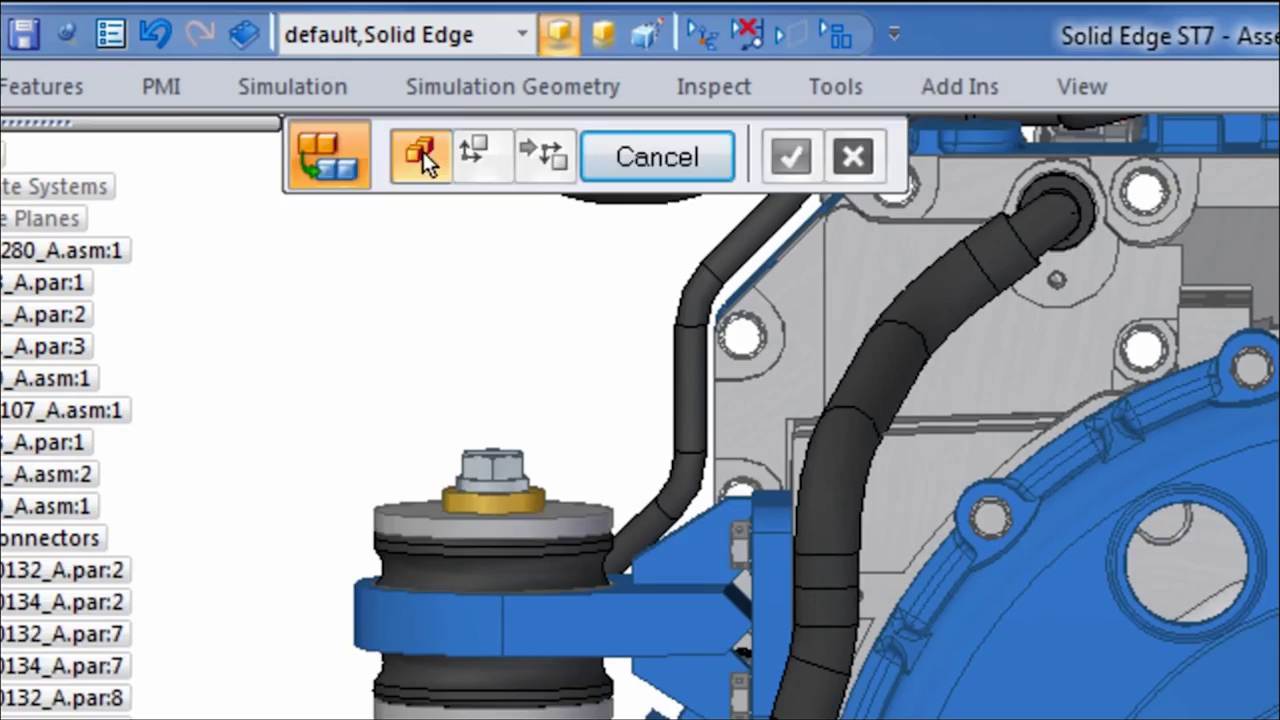
click(596, 149)
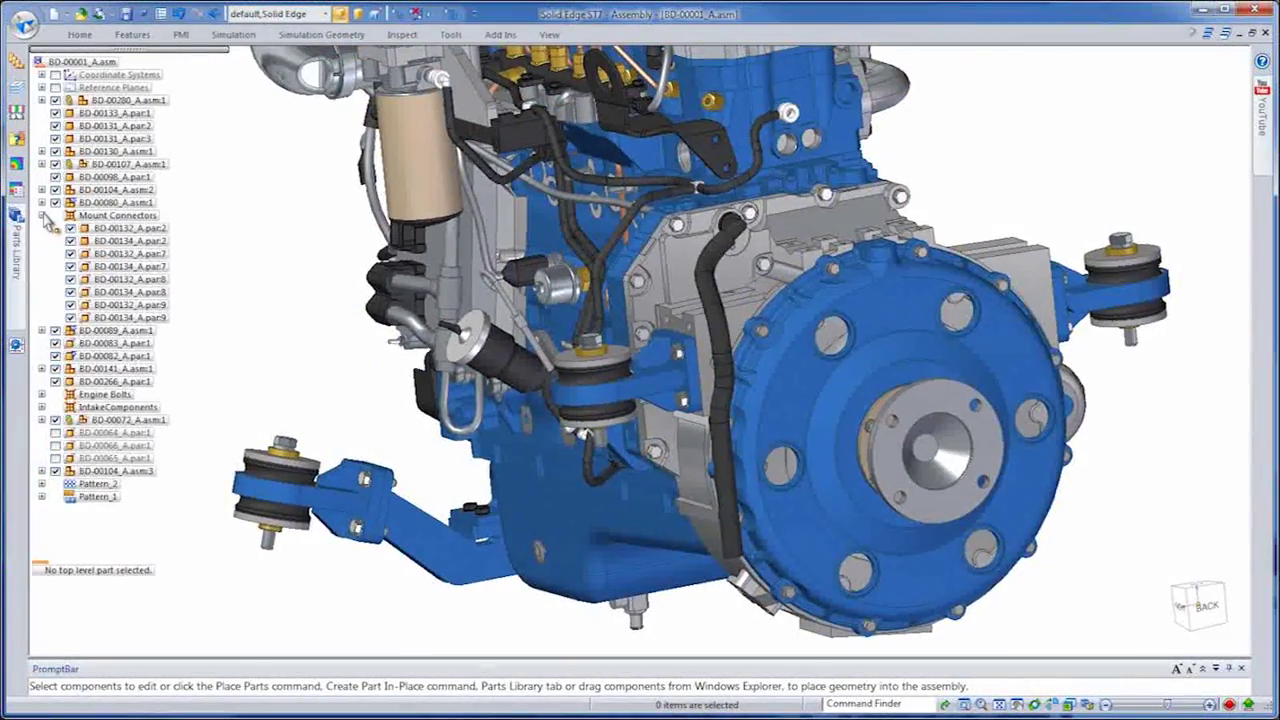
Collapse the Mount Connectors group and apply the 3-Waste Gate display configuration.
click(42, 215)
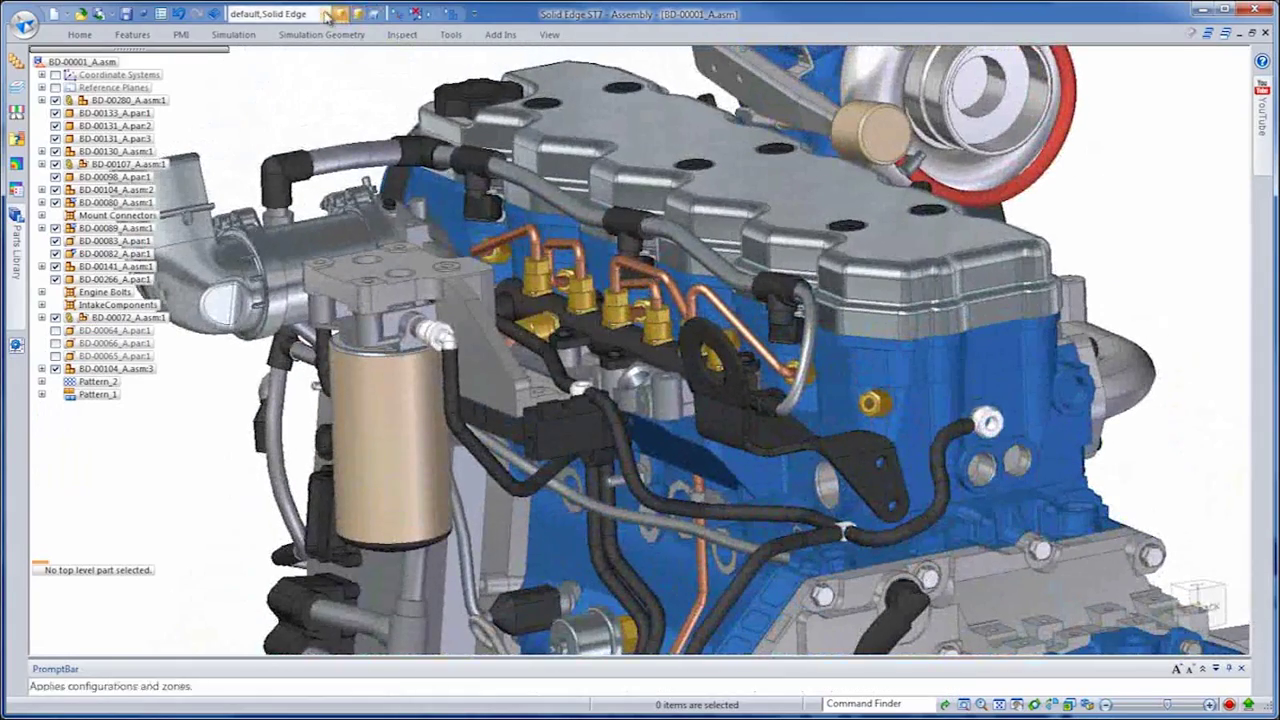
click(338, 14)
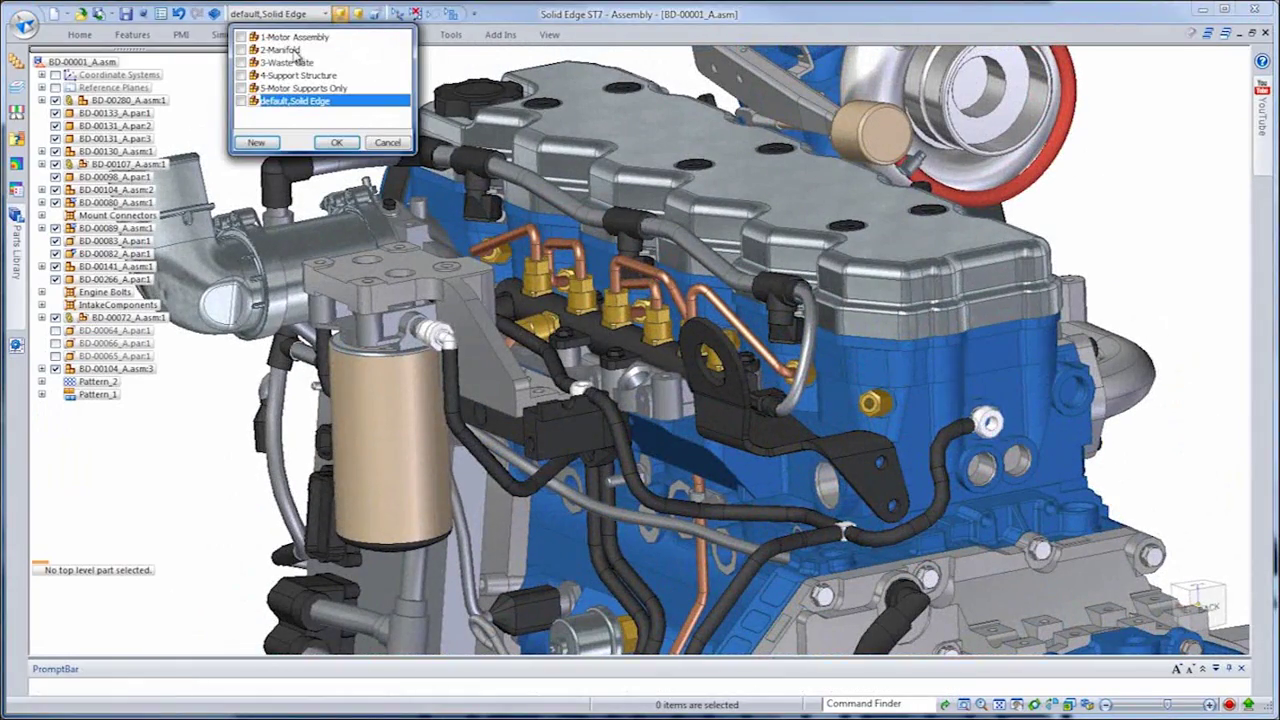
click(336, 142)
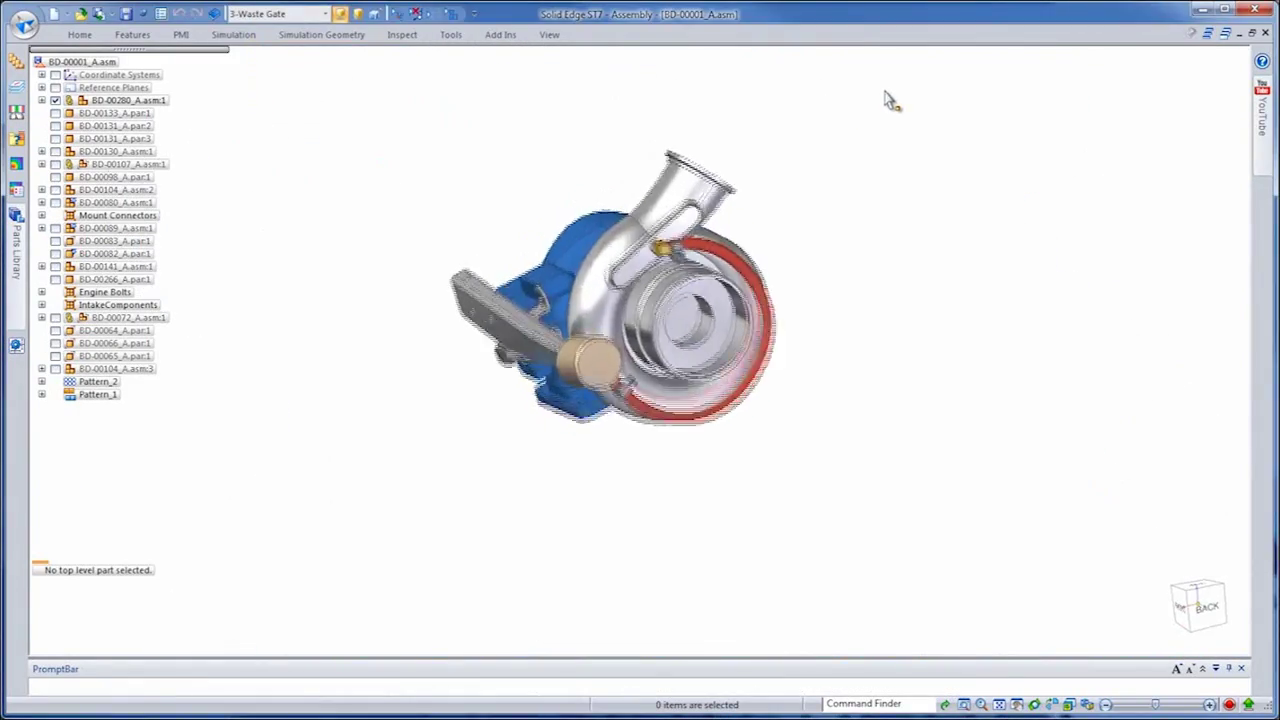
Open the turbocharger subassembly BD-00234_A.asm in its own window.
click(800, 160)
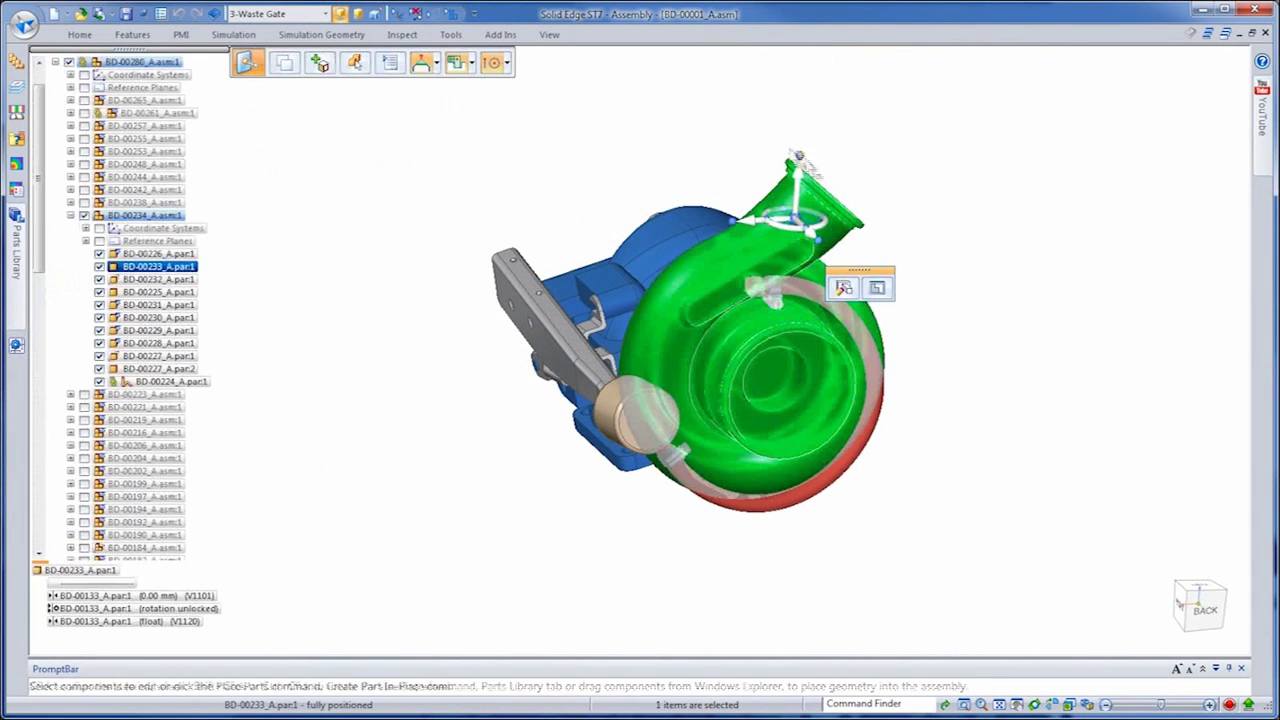
click(170, 216)
right_click(170, 216)
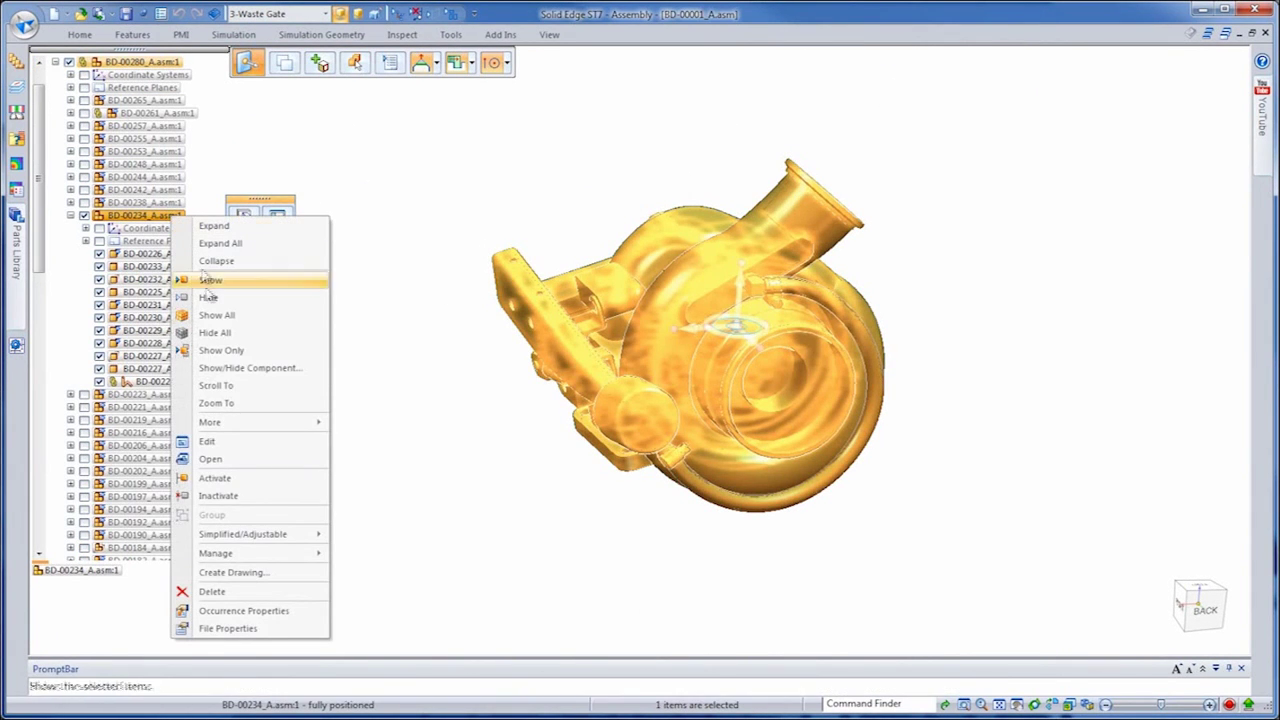
click(220, 461)
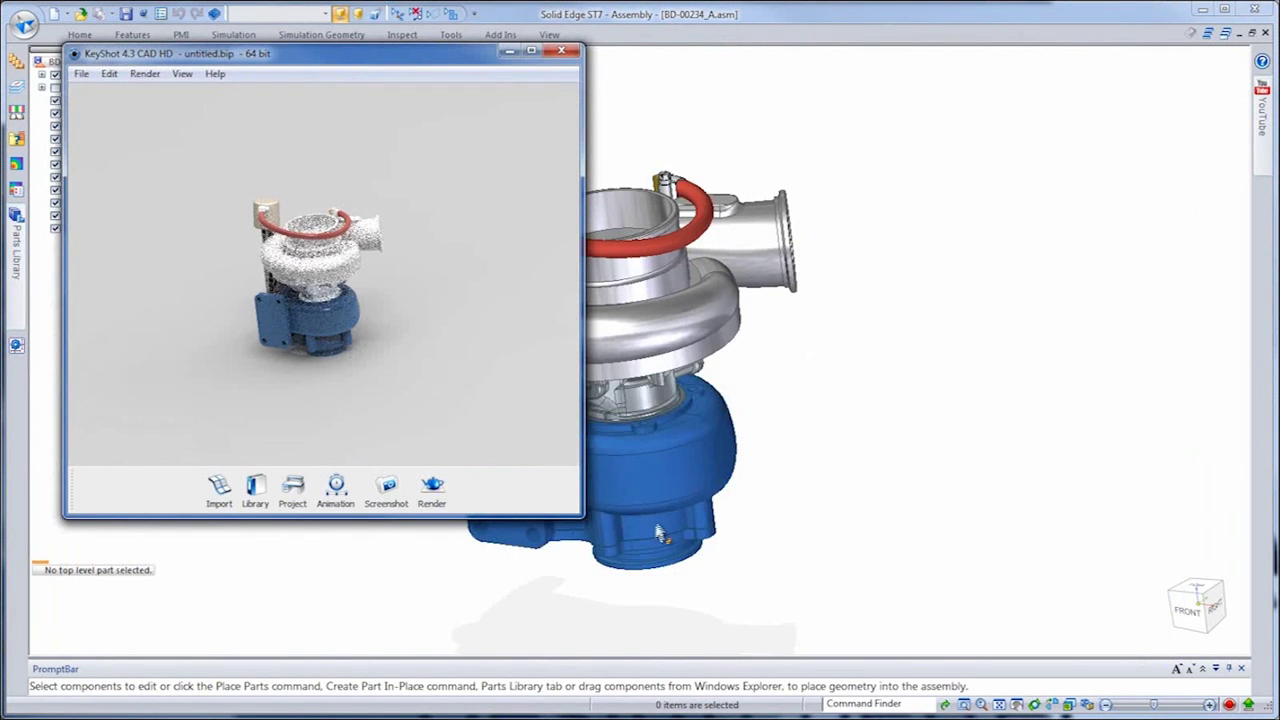
Switch to KeyShot, enlarge the render window around the turbocharger and show the _Turbo folder of the material library.
drag(581, 516, 1189, 675)
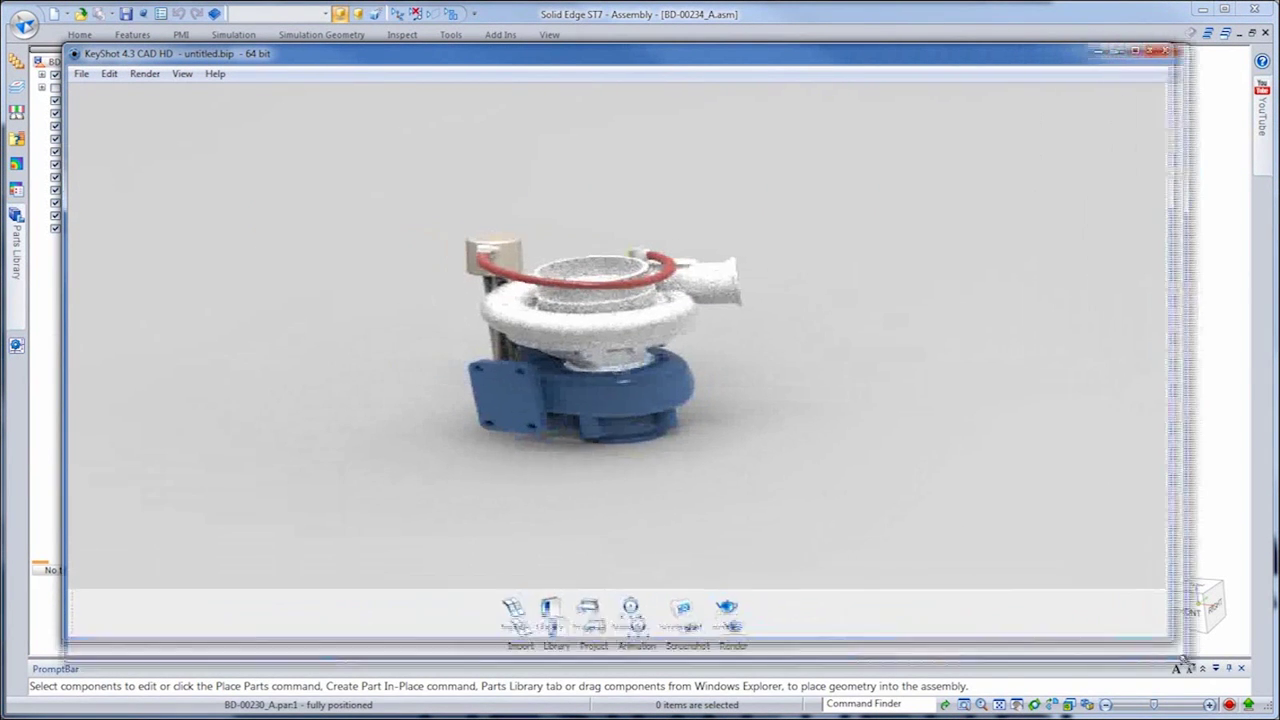
drag(524, 503, 460, 488)
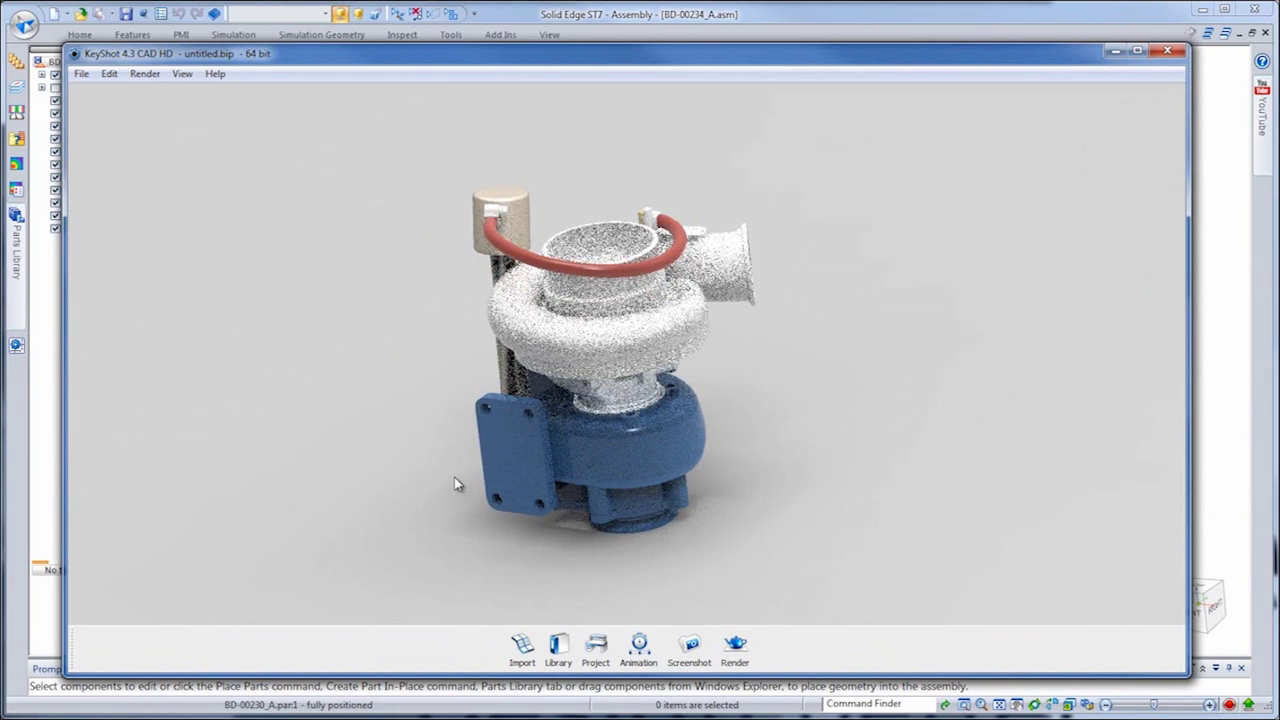
click(566, 655)
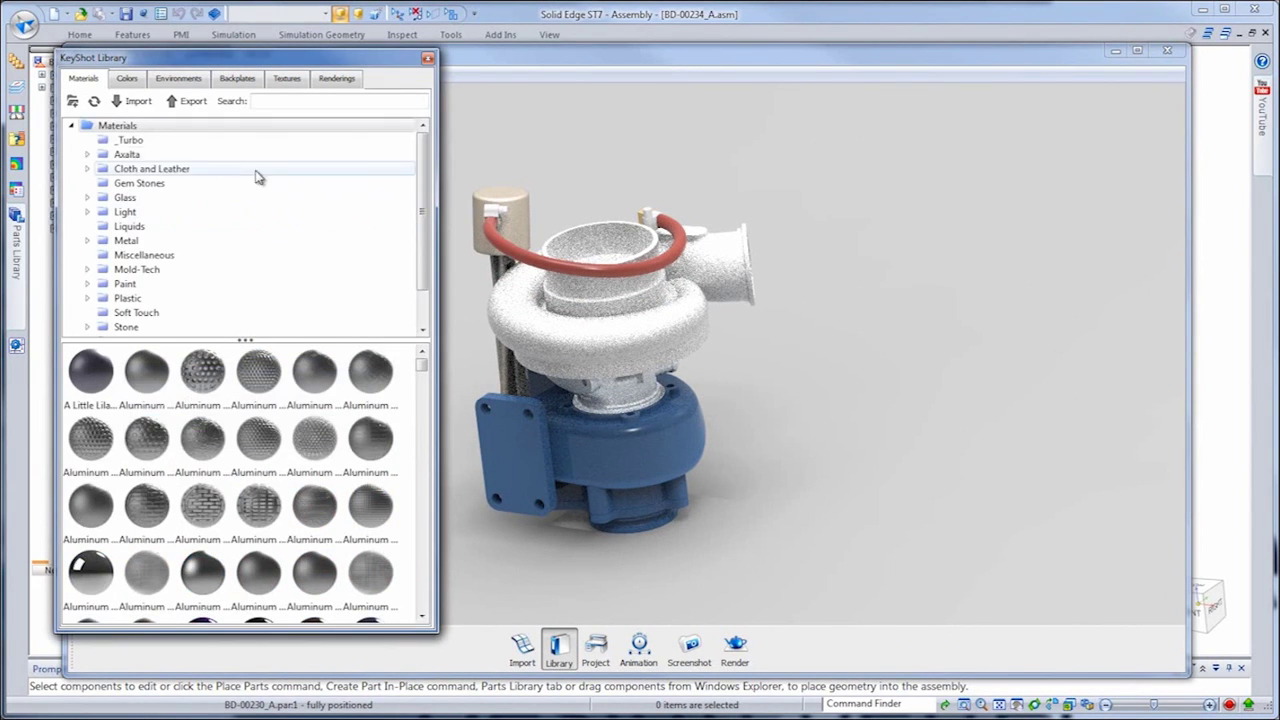
click(129, 139)
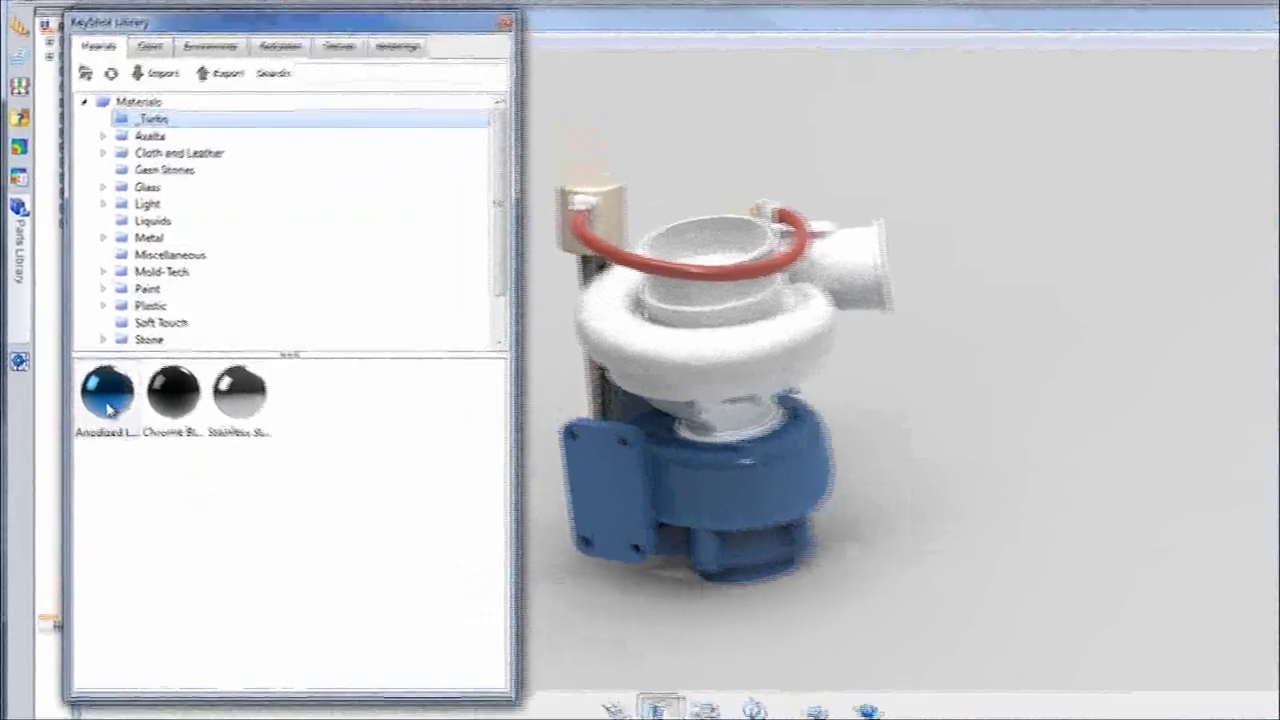
Apply the blue Anodized material to the lower housing, black Chrome to the upper housing, and Stainless Steel to the canister and centre section.
drag(108, 405, 748, 505)
drag(183, 413, 700, 335)
drag(246, 403, 625, 215)
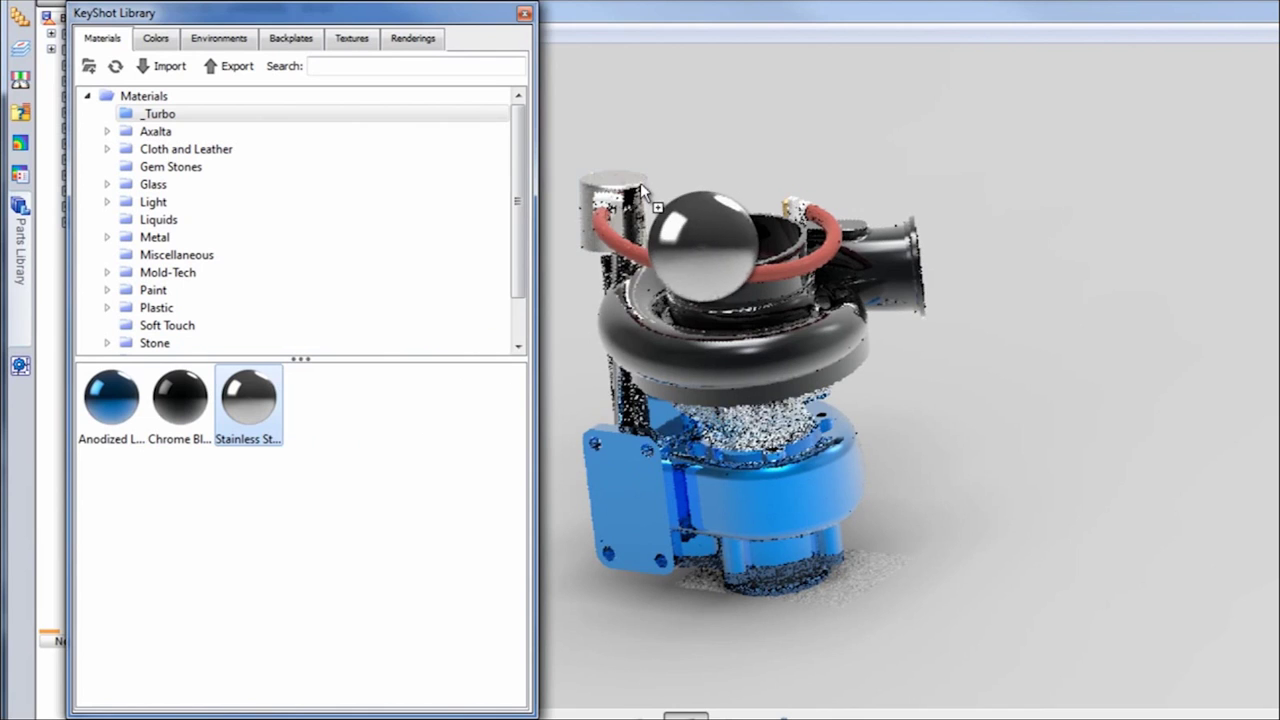
drag(248, 403, 760, 422)
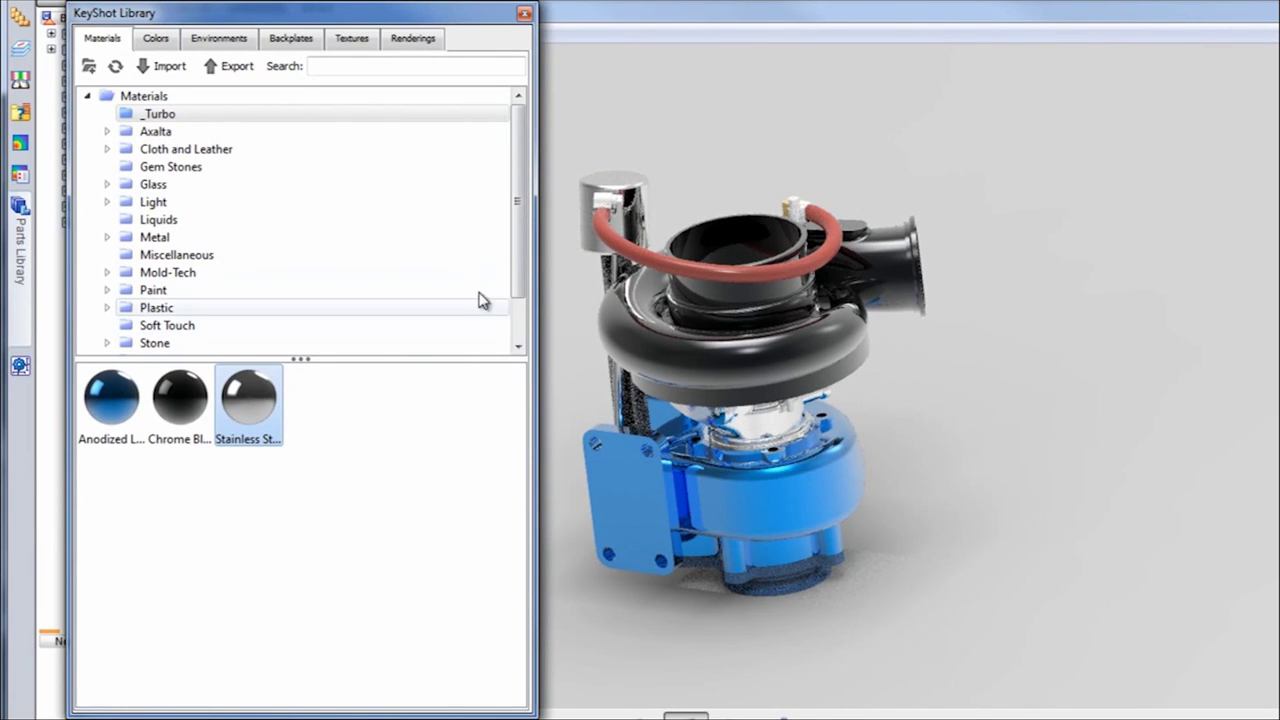
Look through the library's colors, environments and backplates, and close the library.
click(158, 44)
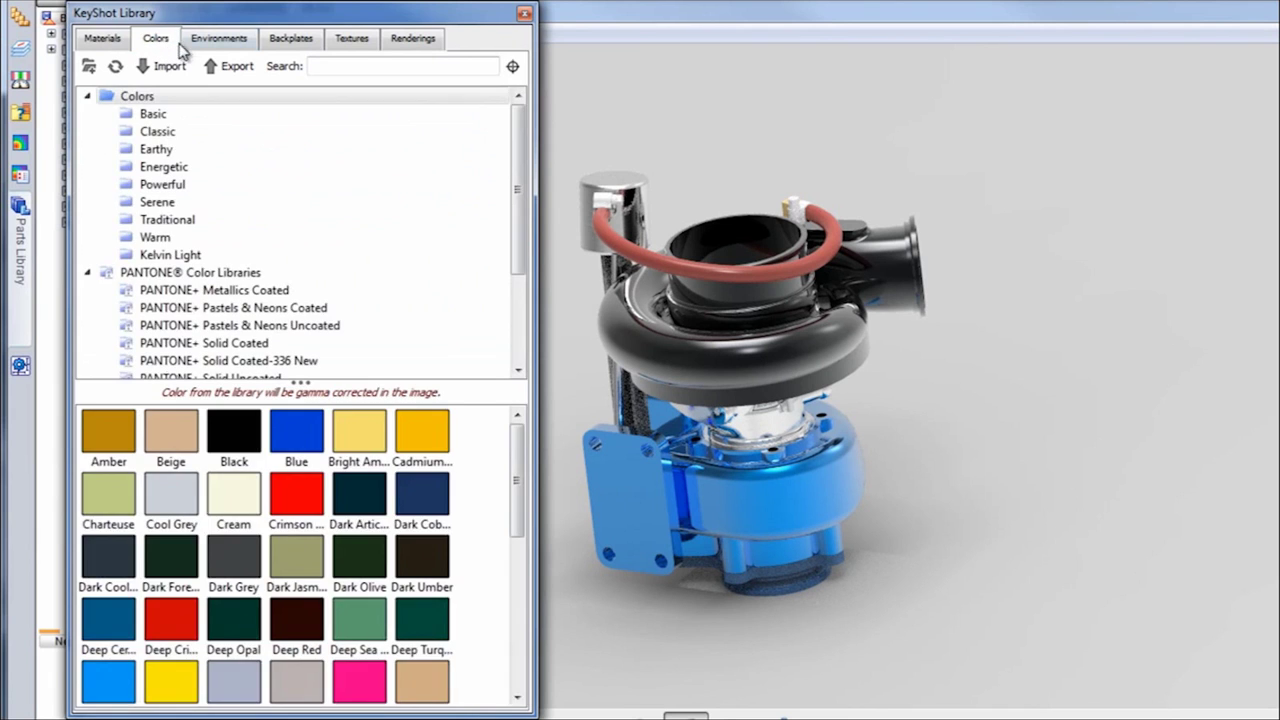
click(208, 44)
click(293, 44)
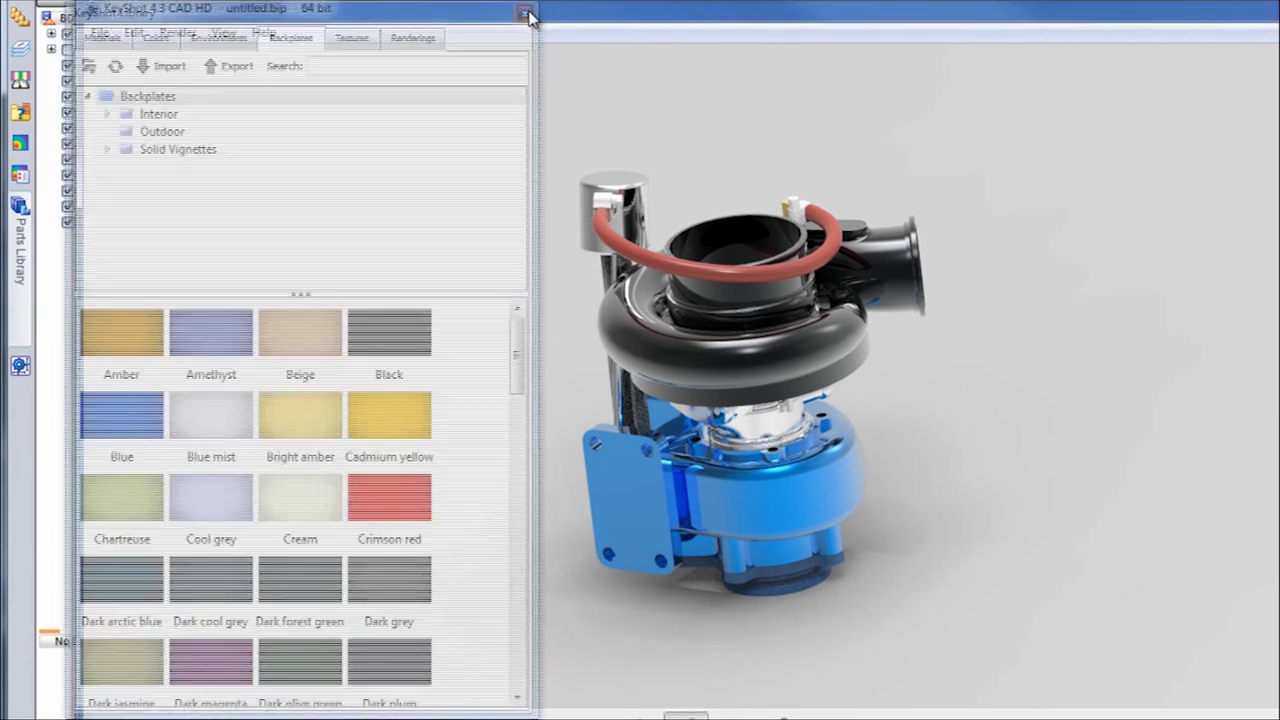
click(524, 13)
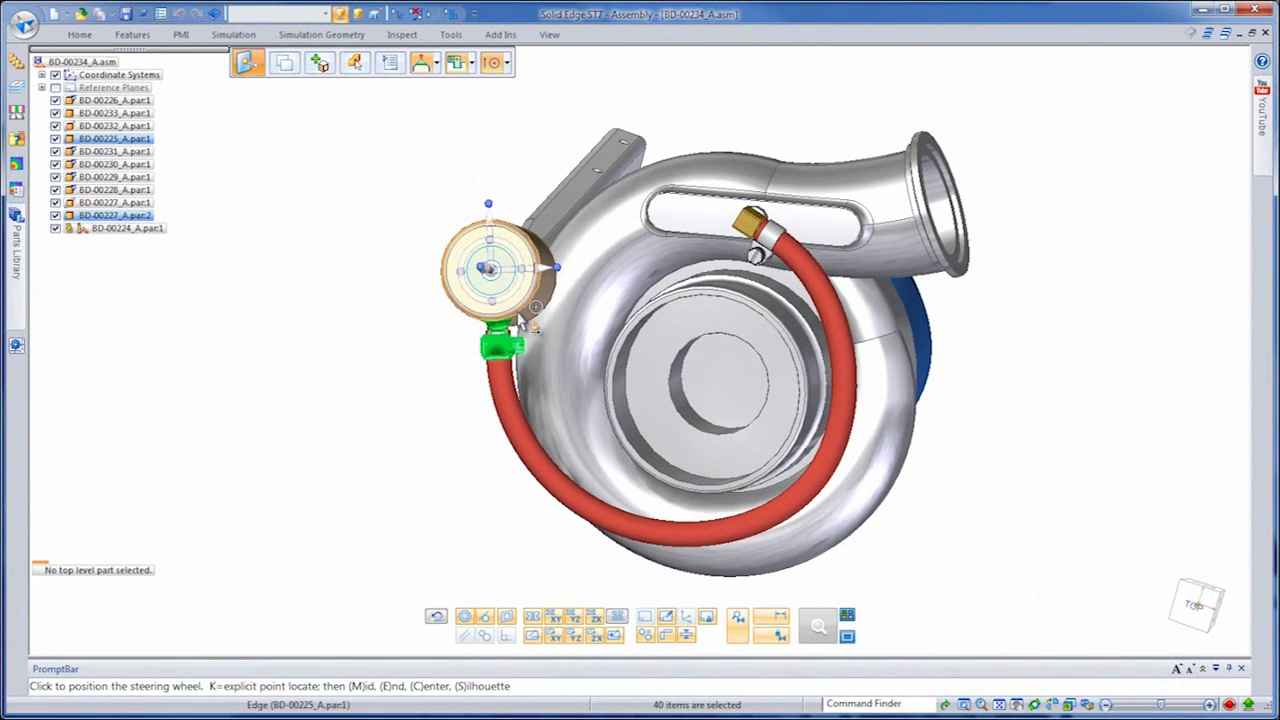
Rotate the selected hose fitting and clamp around the canister's centre axis in the turbocharger assembly.
click(557, 267)
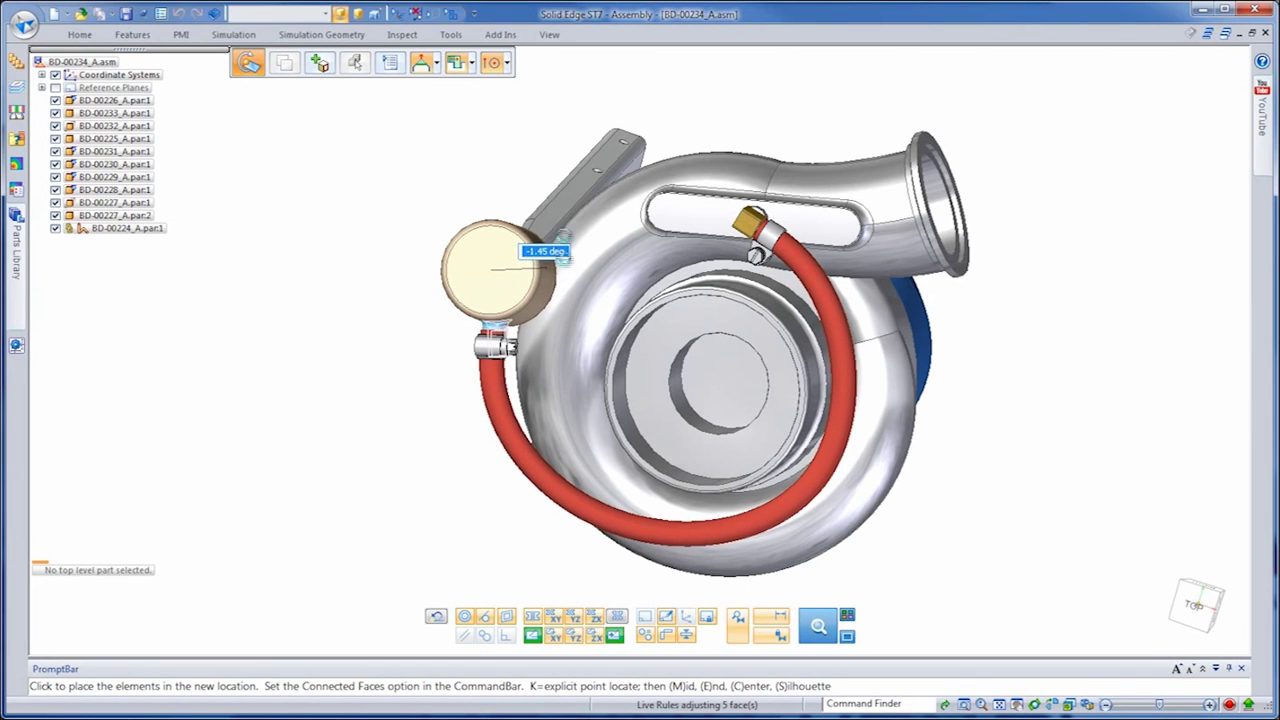
click(552, 158)
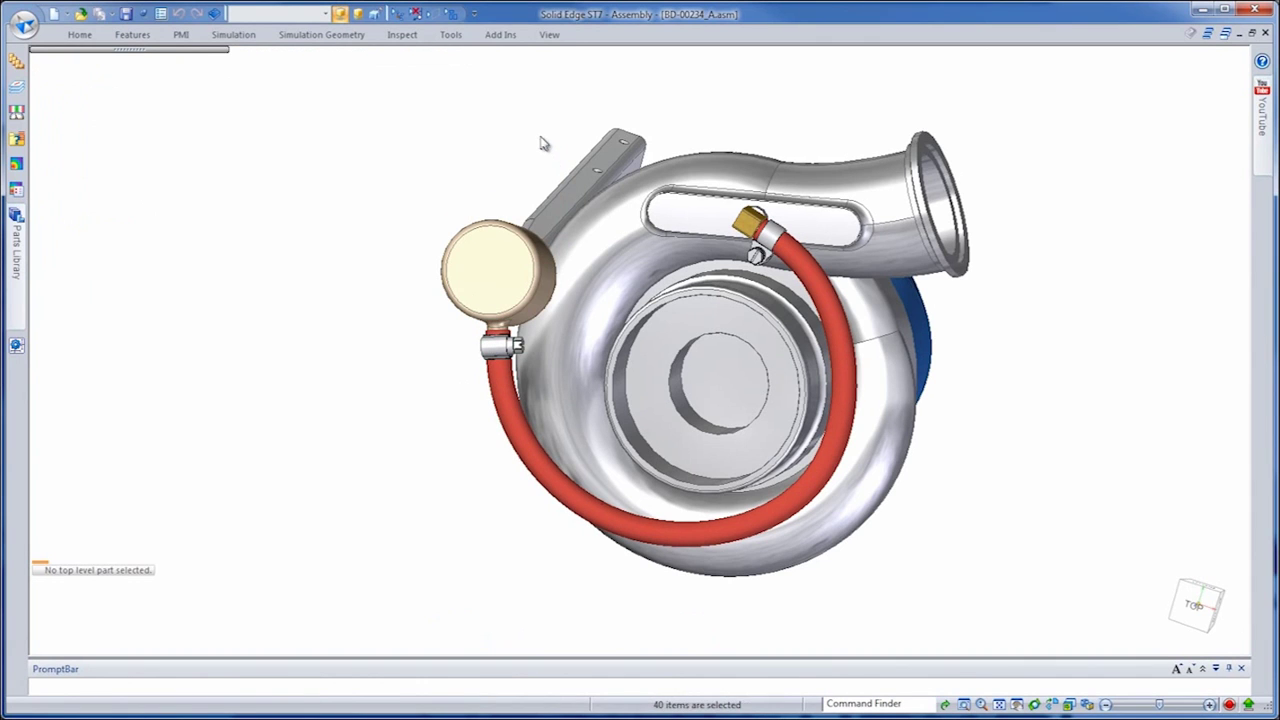
Enter the XpresRoute environment and open the red hose's path for editing.
click(449, 35)
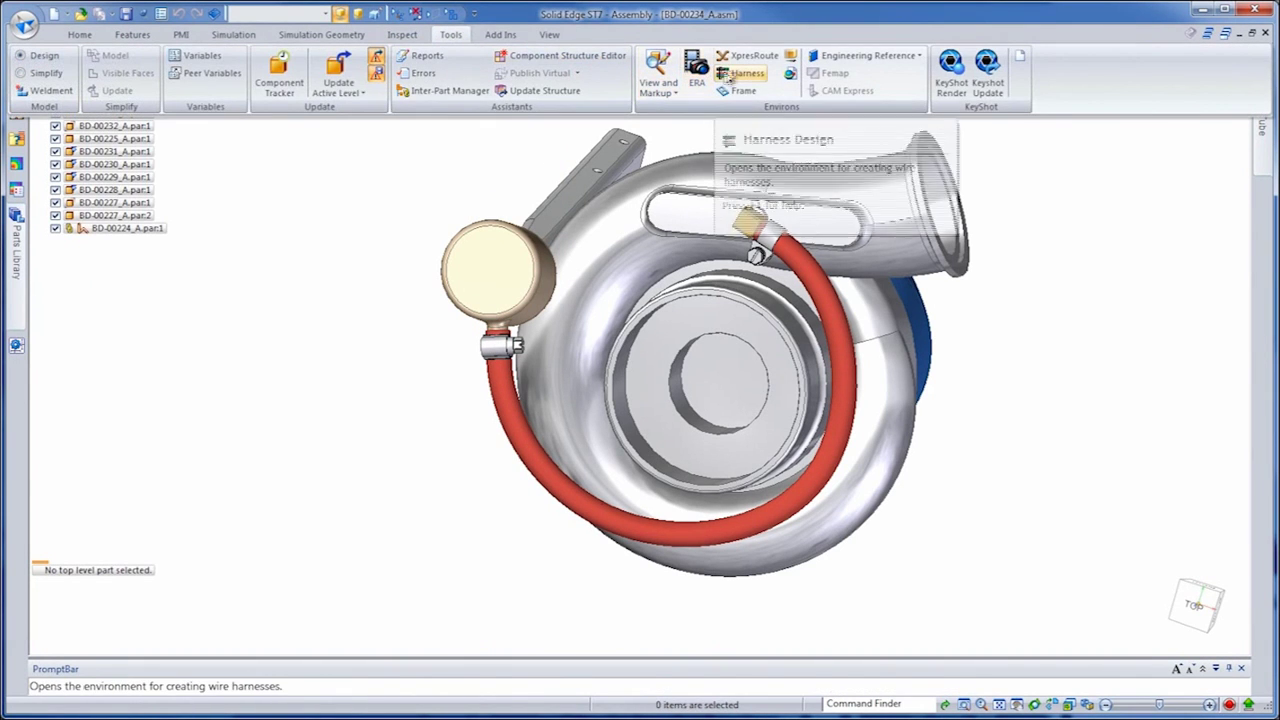
click(754, 55)
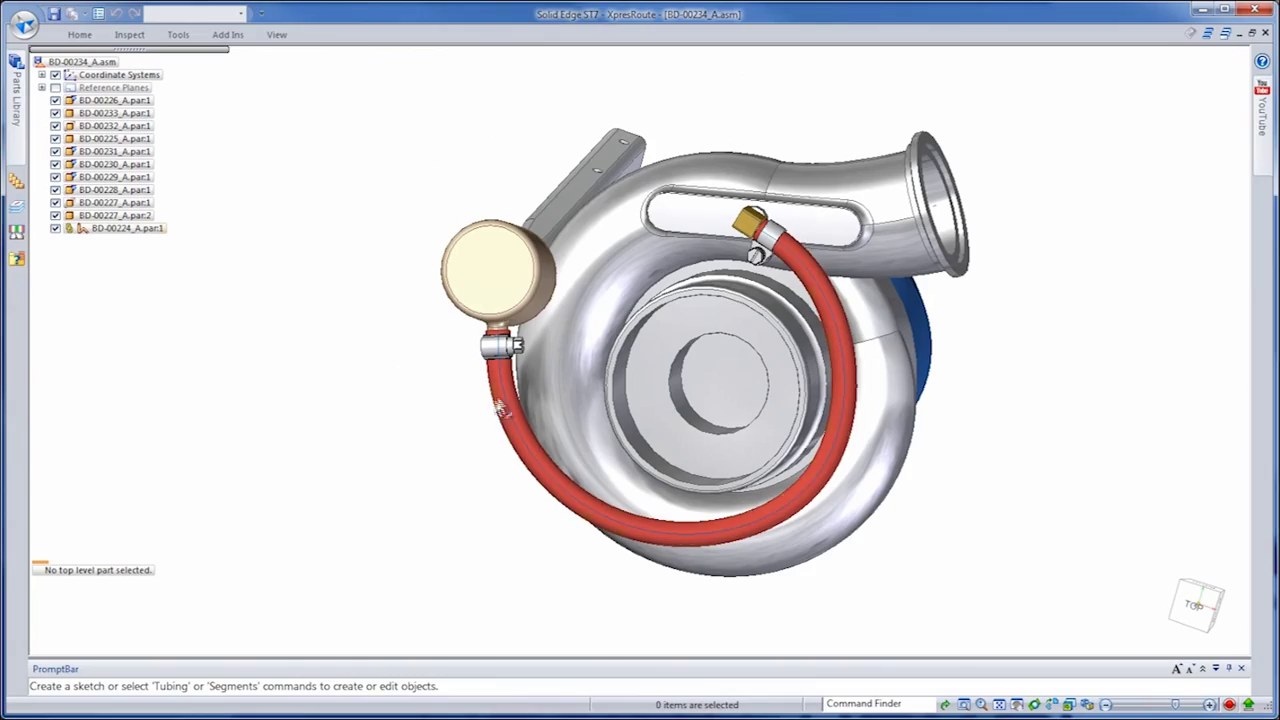
click(508, 400)
click(570, 456)
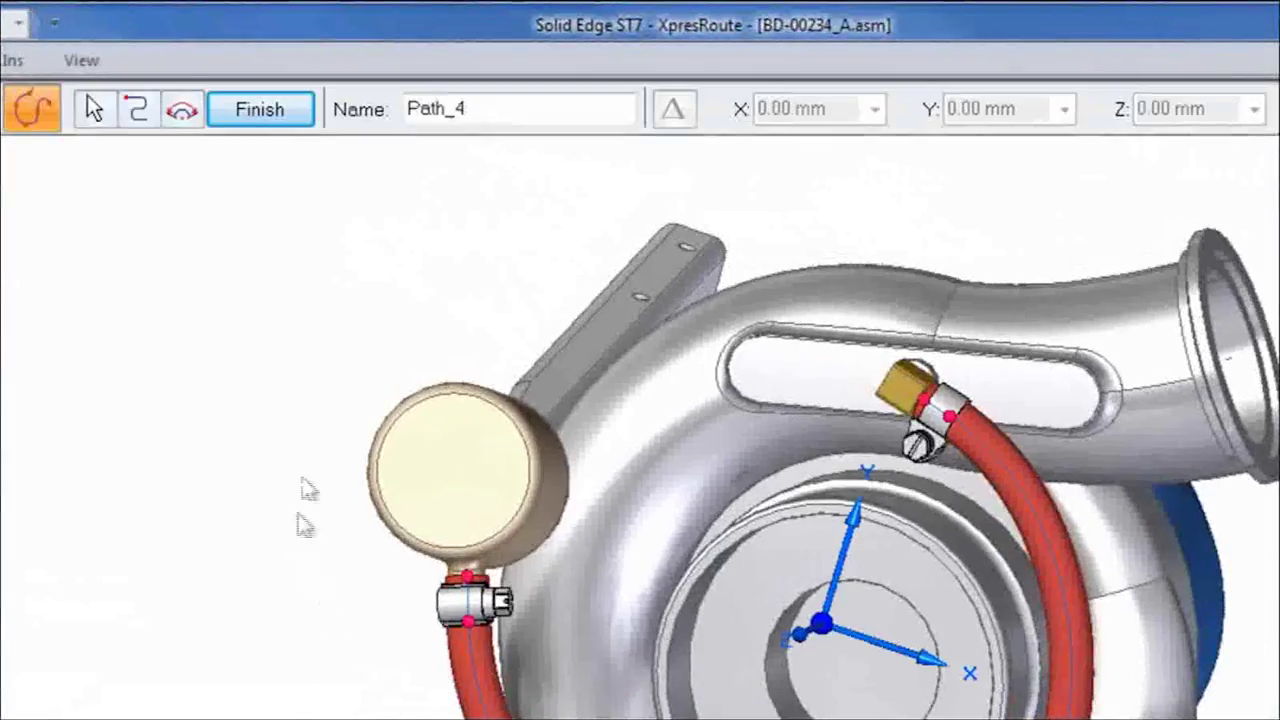
Fix the hose path's curve length at 370 mm and constrain the length change to the X direction.
click(181, 116)
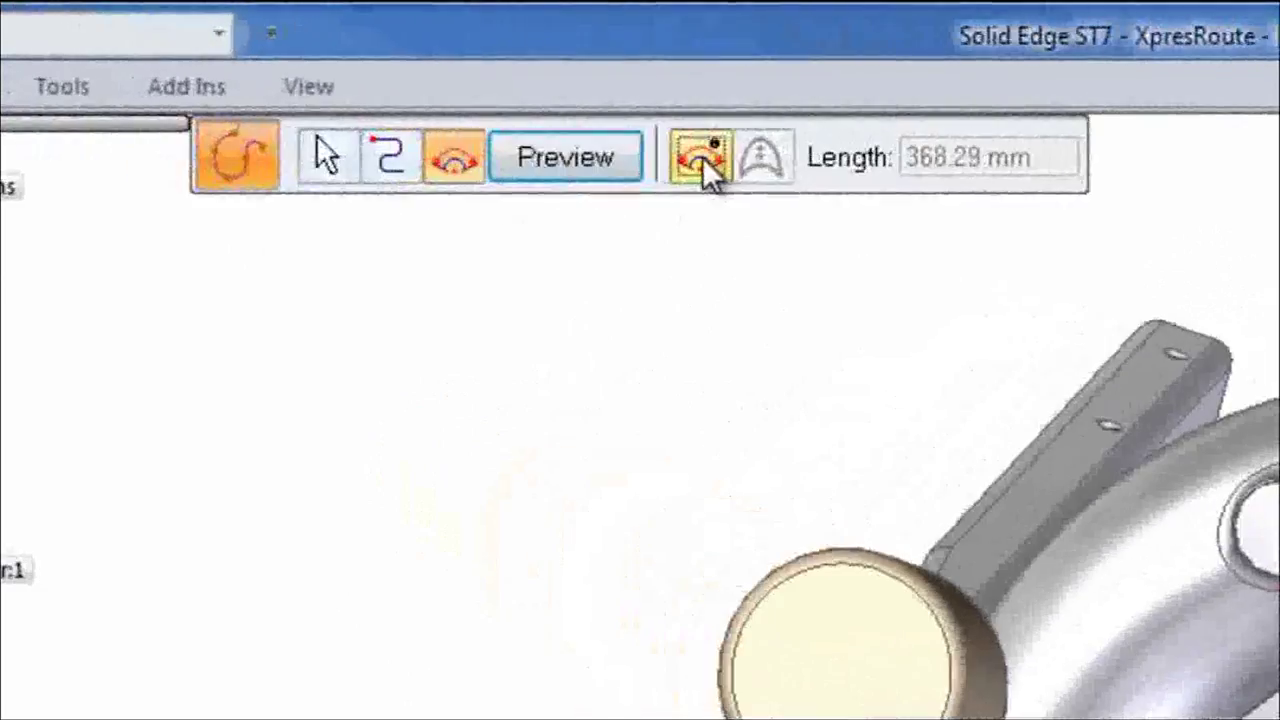
click(700, 163)
text(370)
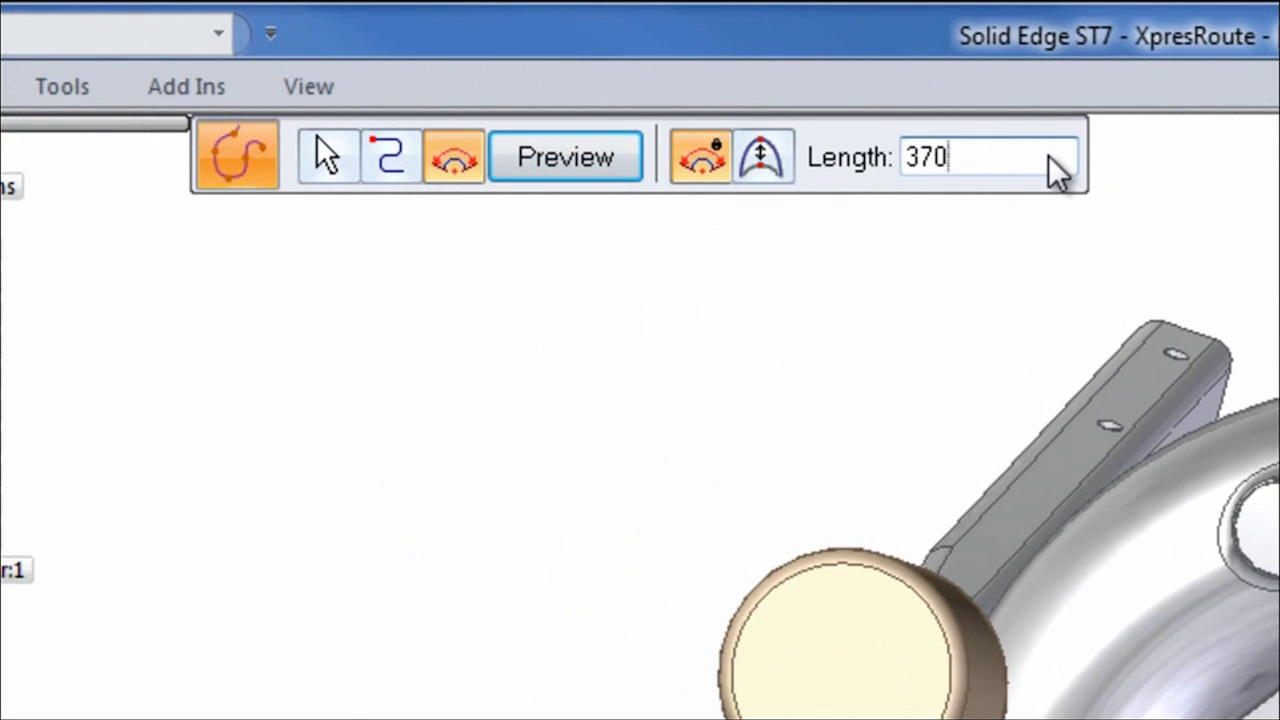
key(Return)
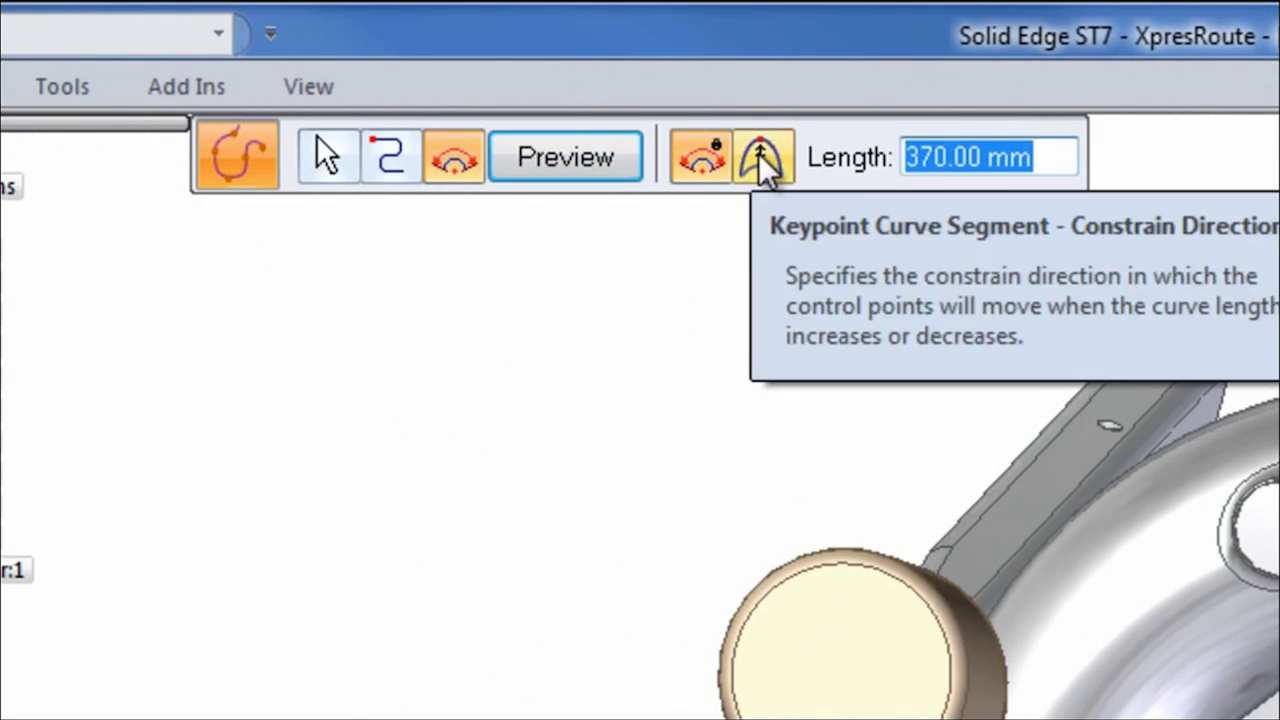
click(764, 162)
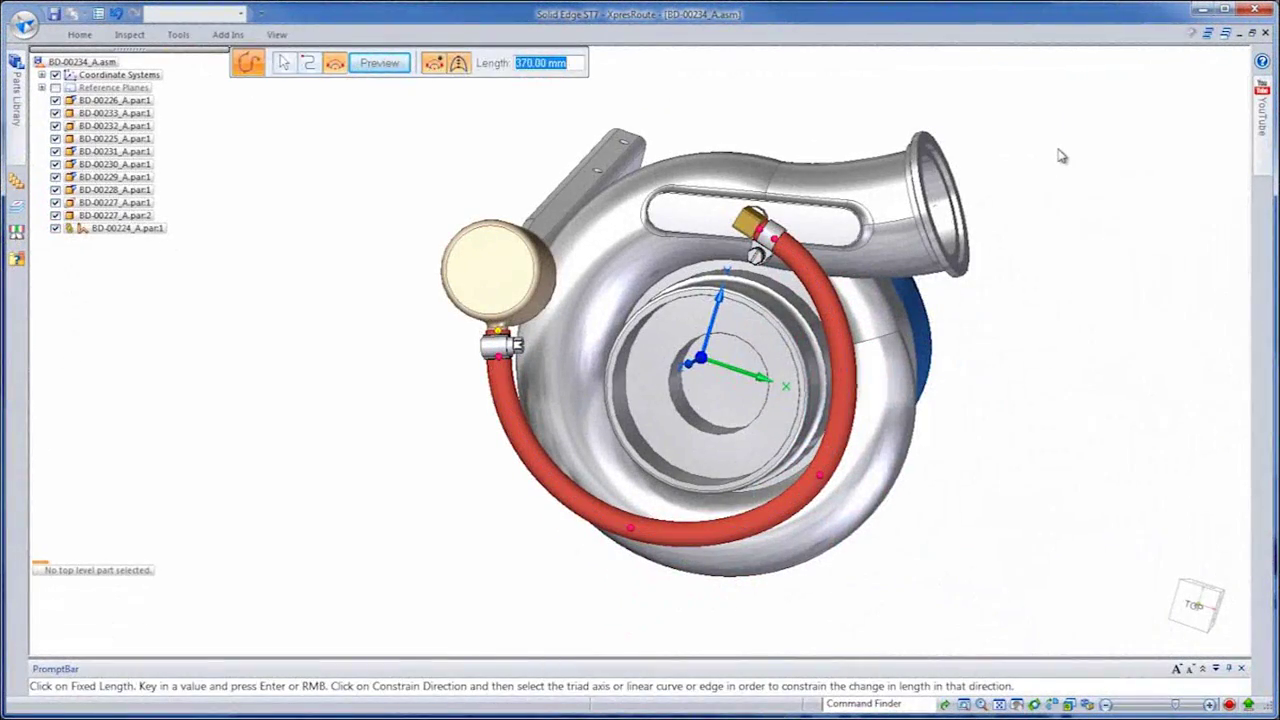
right_click(1062, 155)
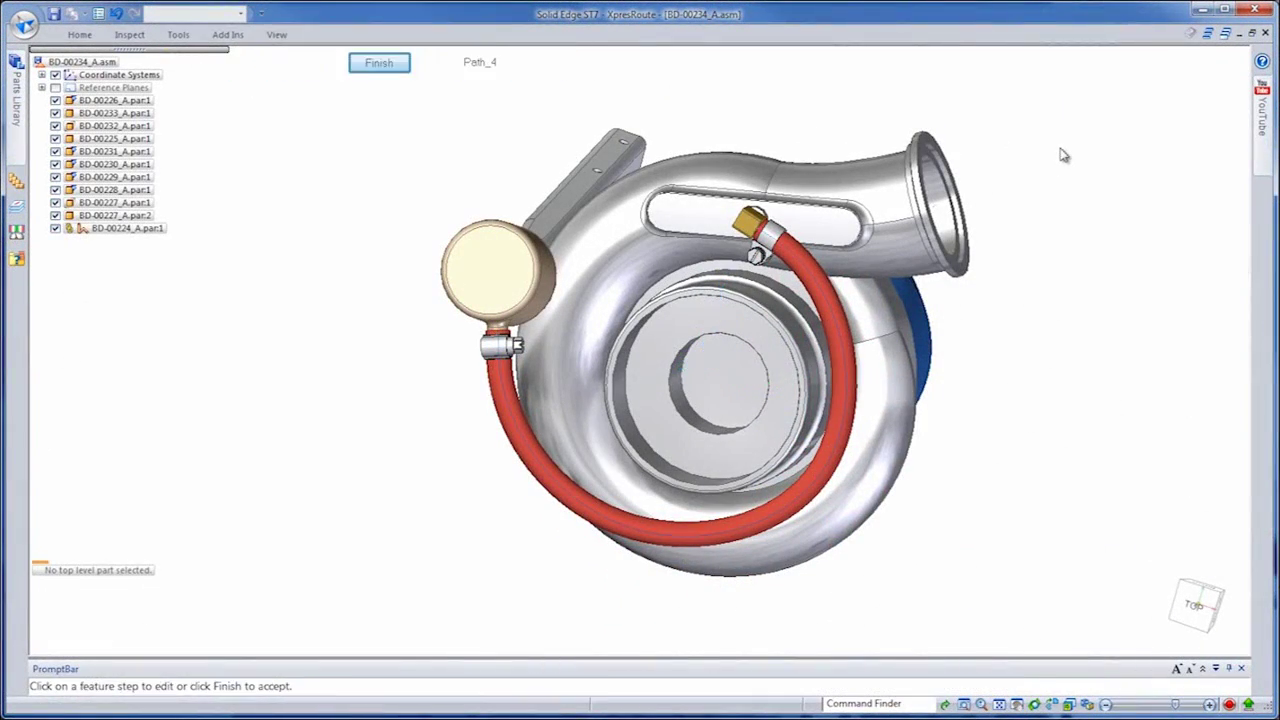
Finish editing the hose path and exit the XpresRoute environment.
right_click(1062, 155)
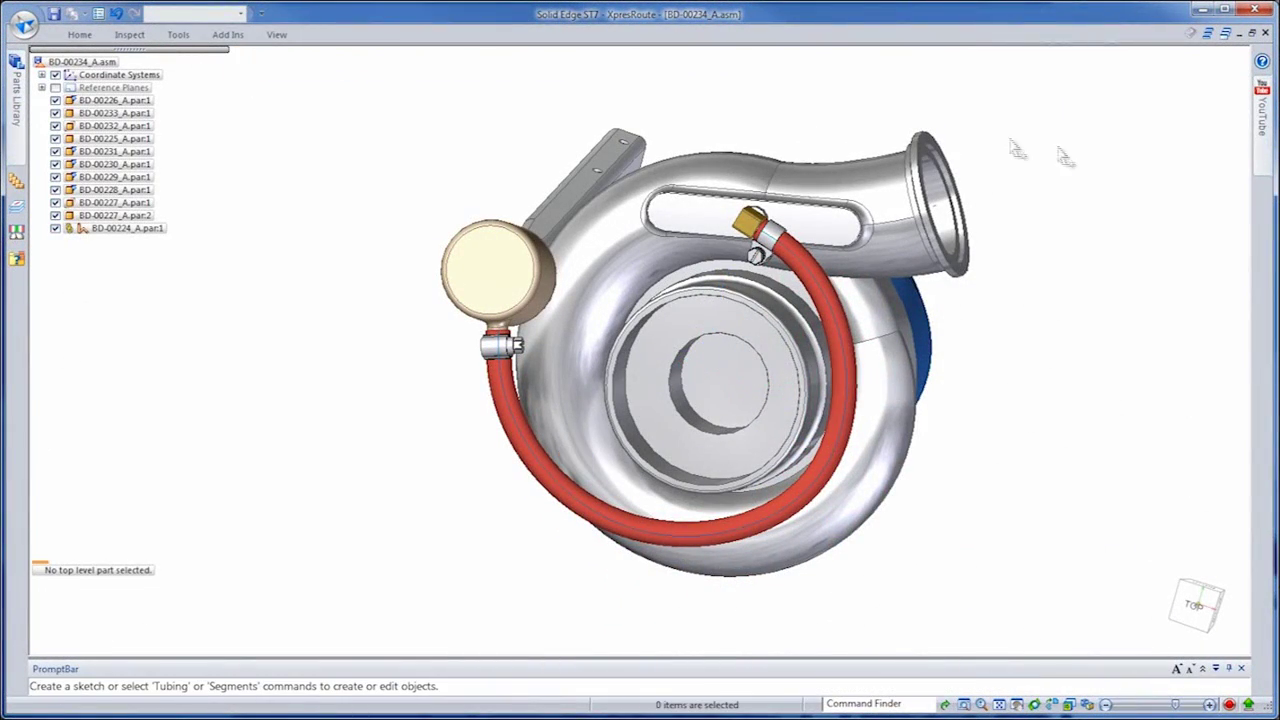
right_drag(330, 209, 294, 160)
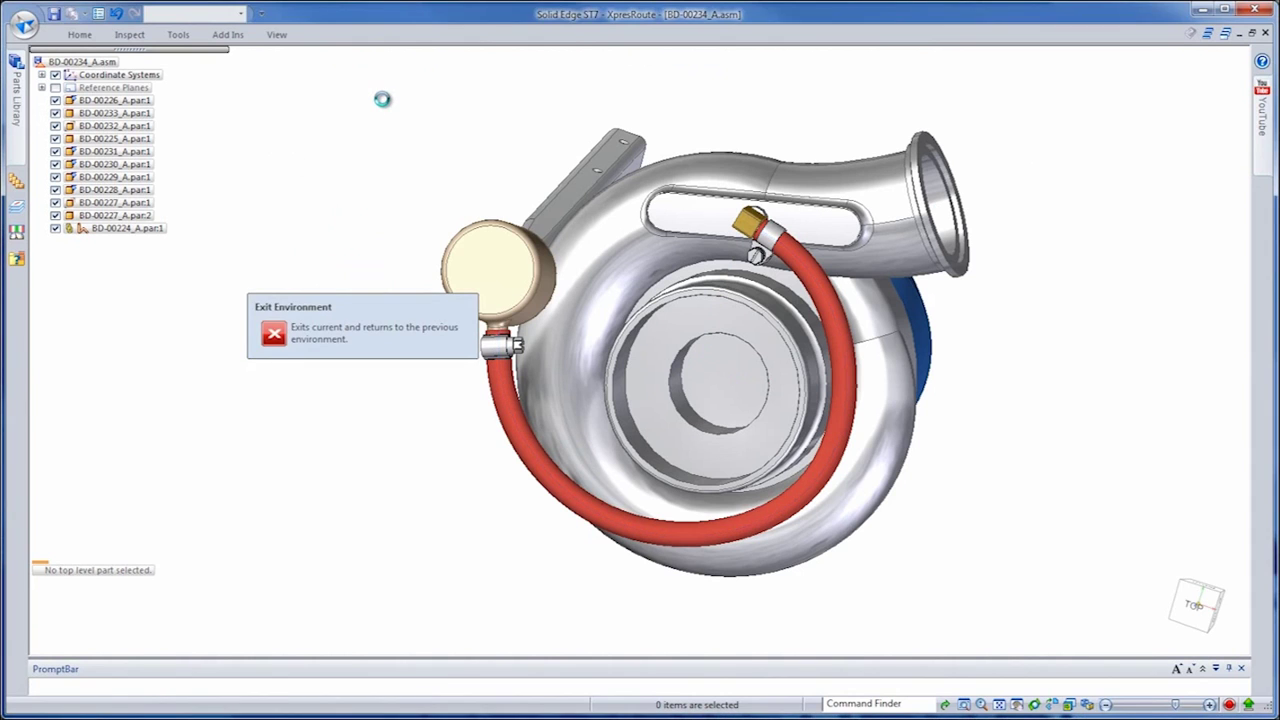
Rotate the selected hose fitting and clamp around the canister's centre axis with the steering wheel.
middle_drag(380, 120, 382, 337)
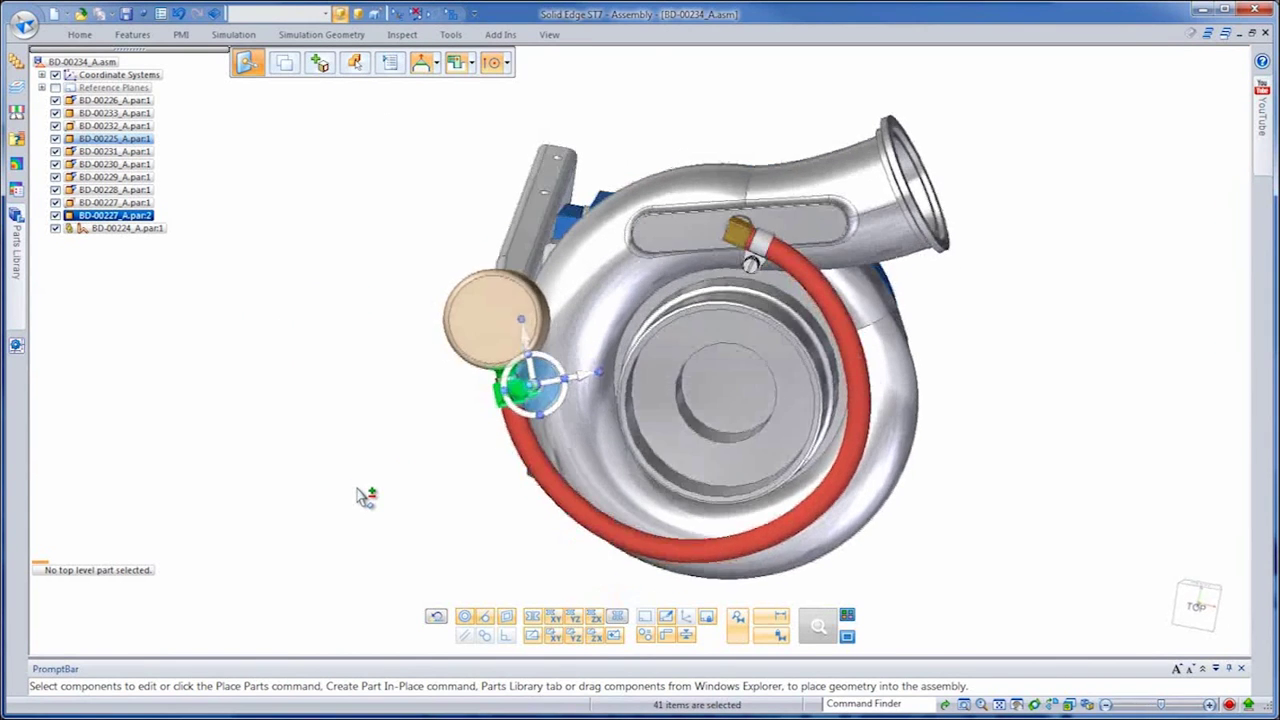
click(482, 366)
click(587, 123)
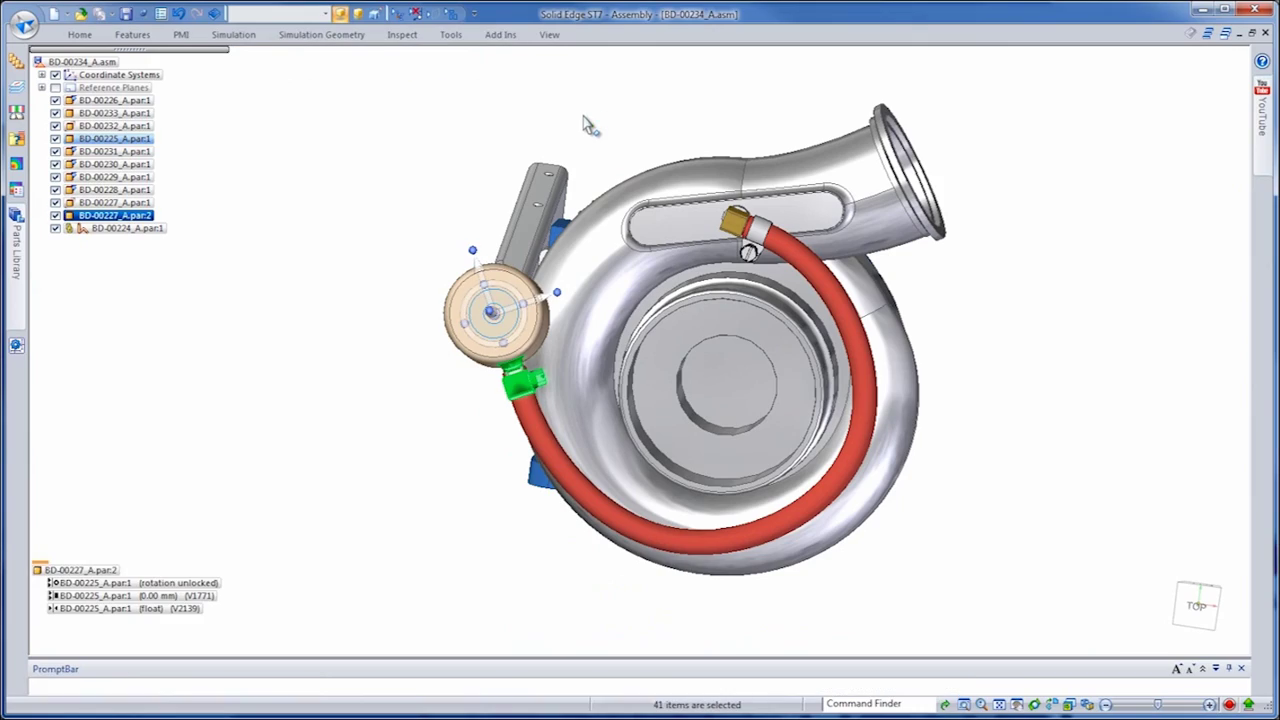
Render the turbocharger assembly from an isometric view in KeyShot, view the result and close KeyShot.
key(ctrl+i)
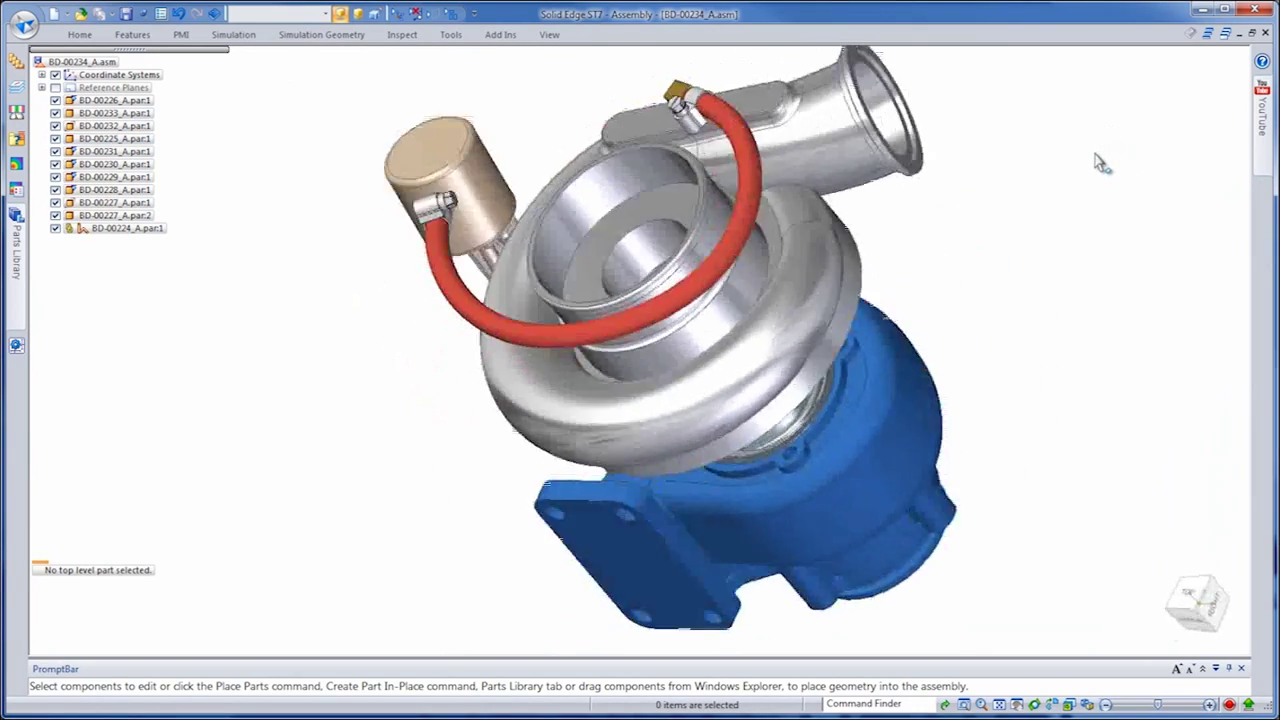
click(450, 34)
click(993, 80)
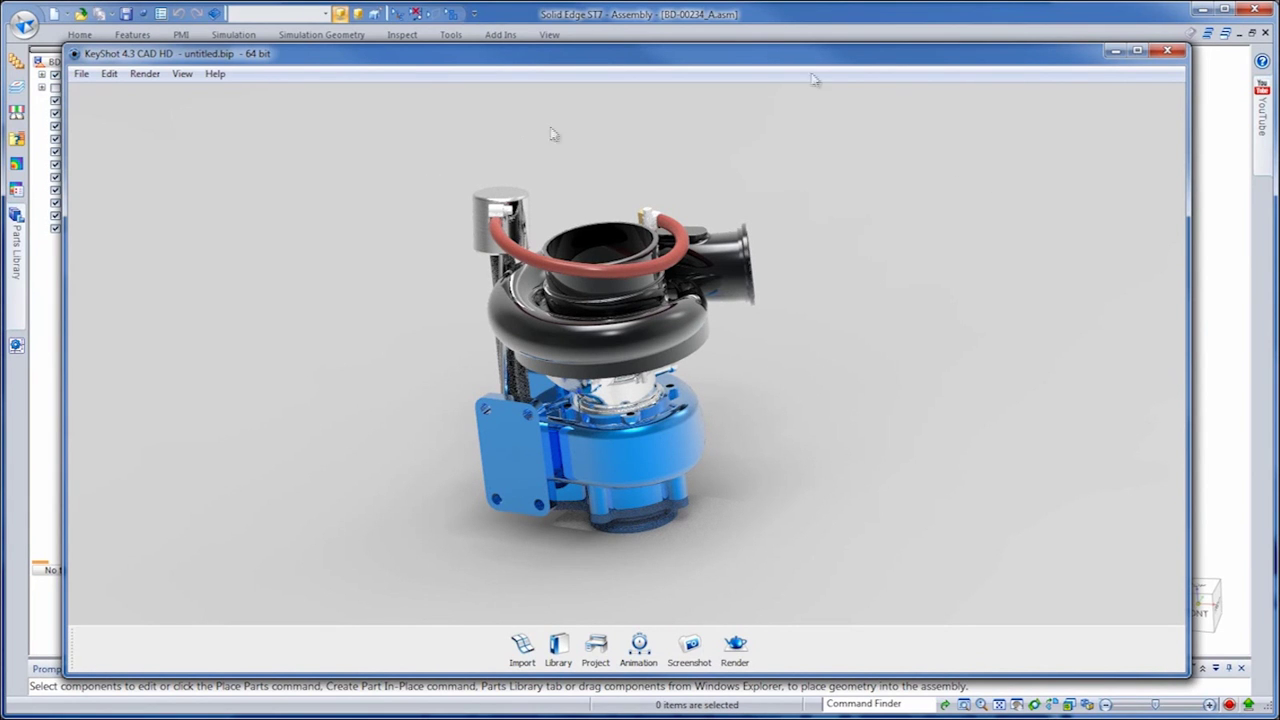
click(1166, 52)
click(686, 402)
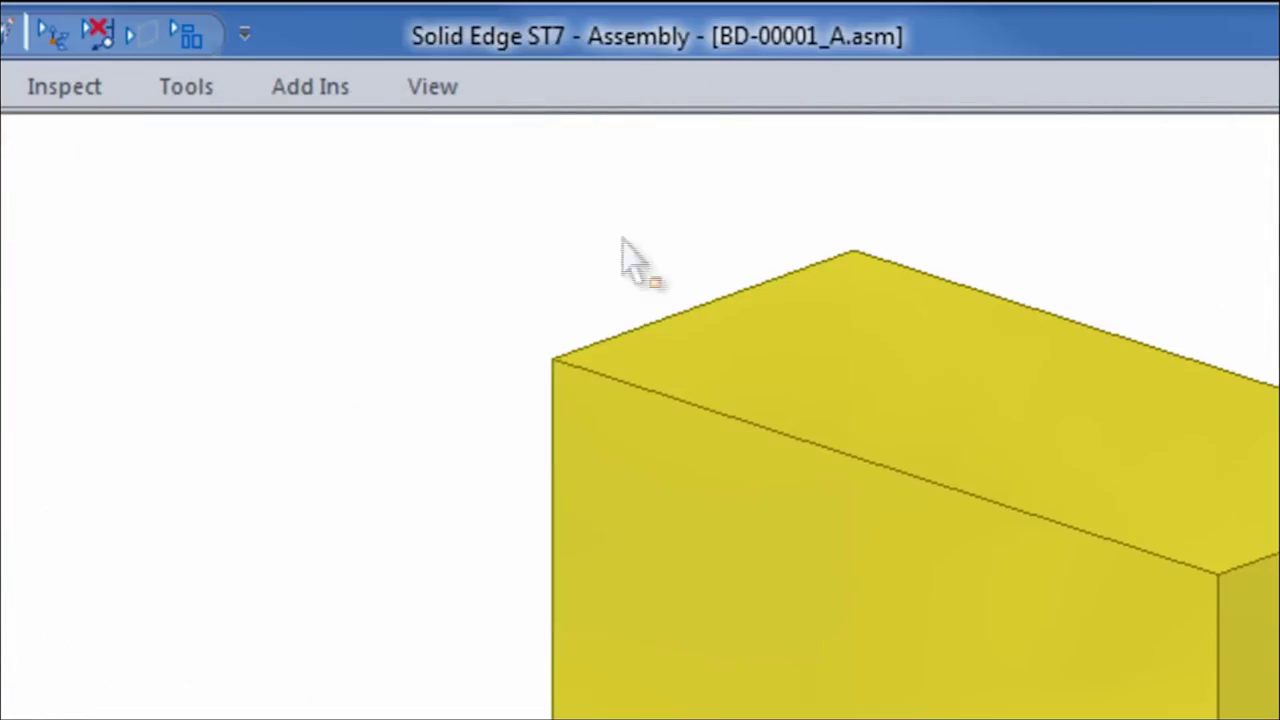
Enter the Frame environment from the engine assembly BD-00001_A.
shift+middle_drag(785, 288, 970, 260)
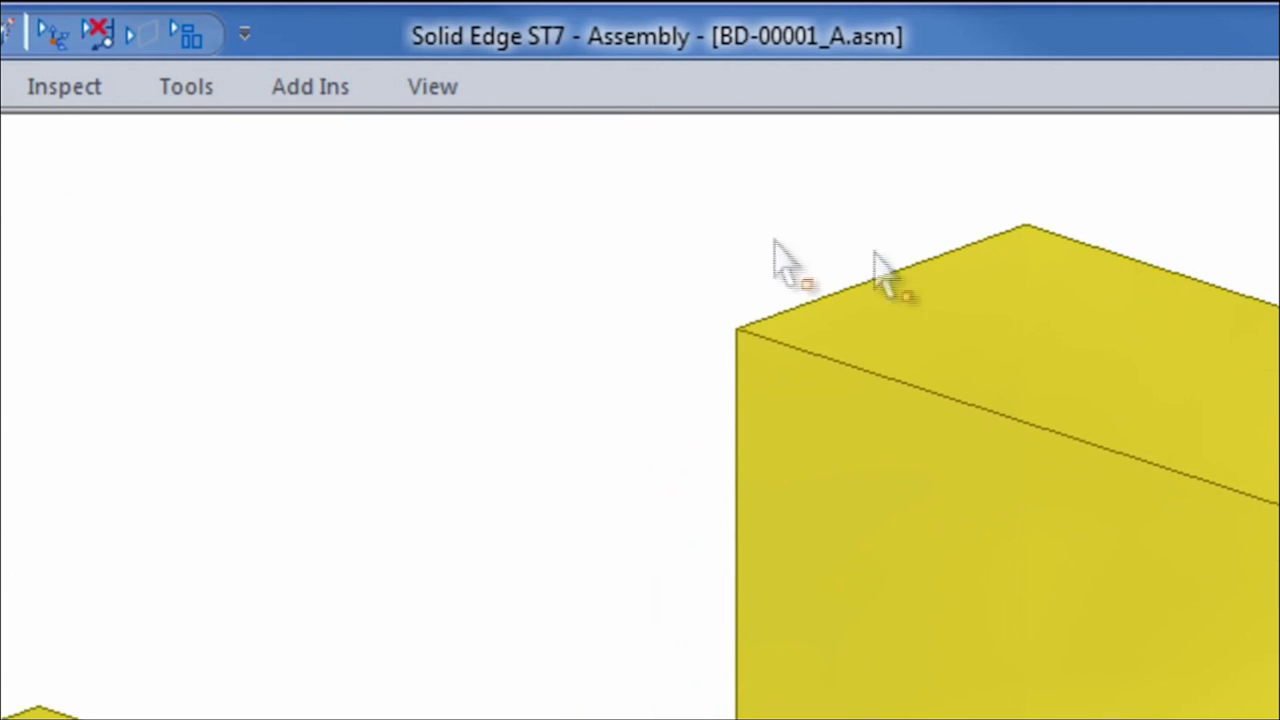
click(181, 99)
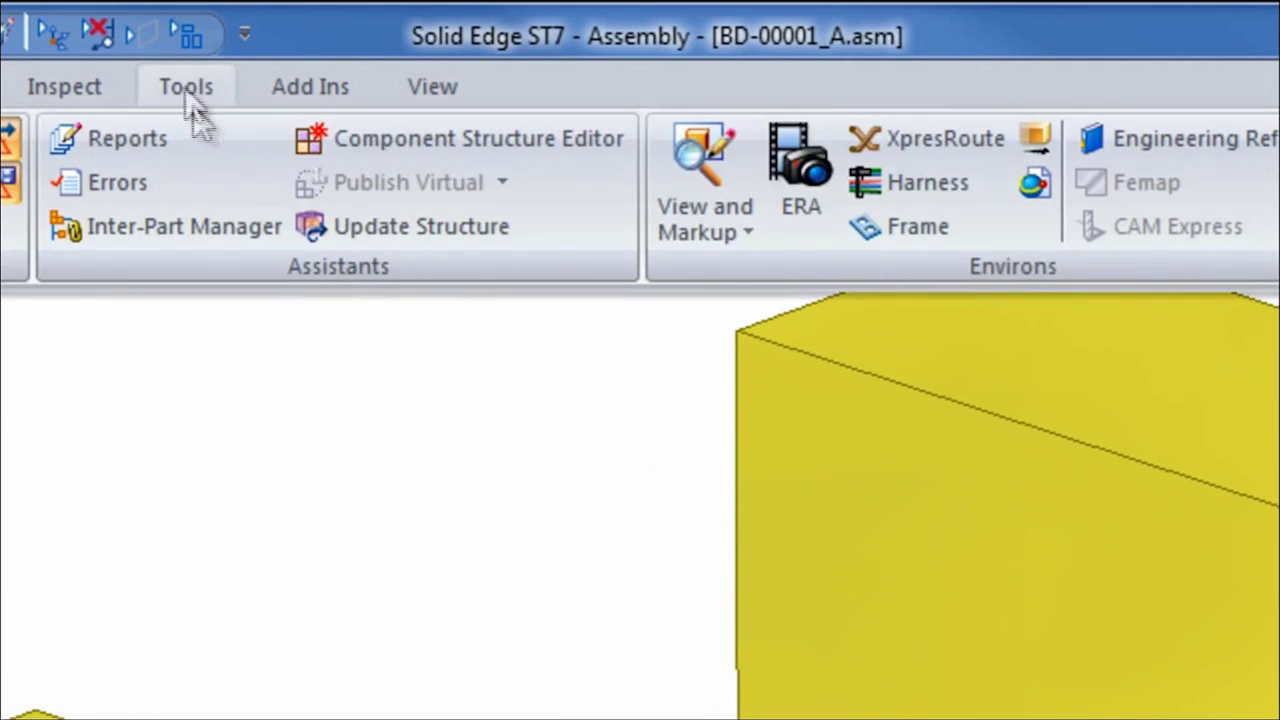
click(908, 238)
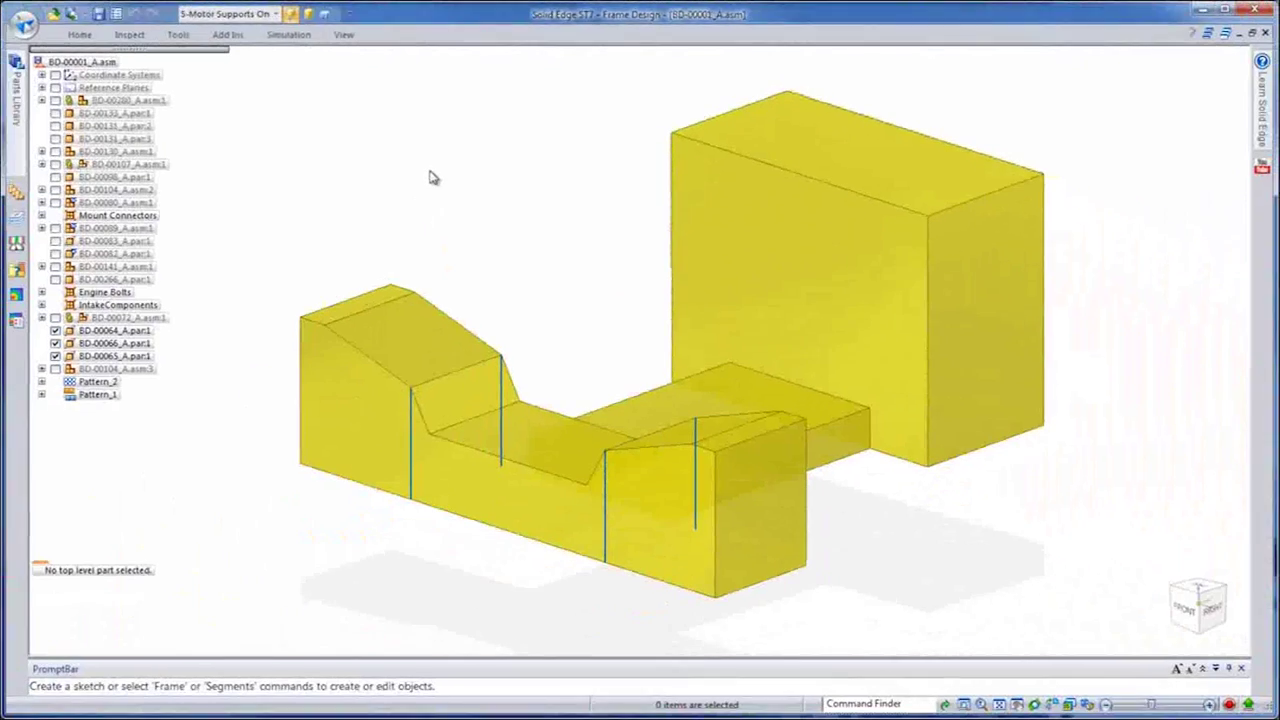
Enable showing Frame Options when the command begins and create a 50x50x4 square-tubing frame along the large block's edges.
right_click(432, 177)
click(429, 210)
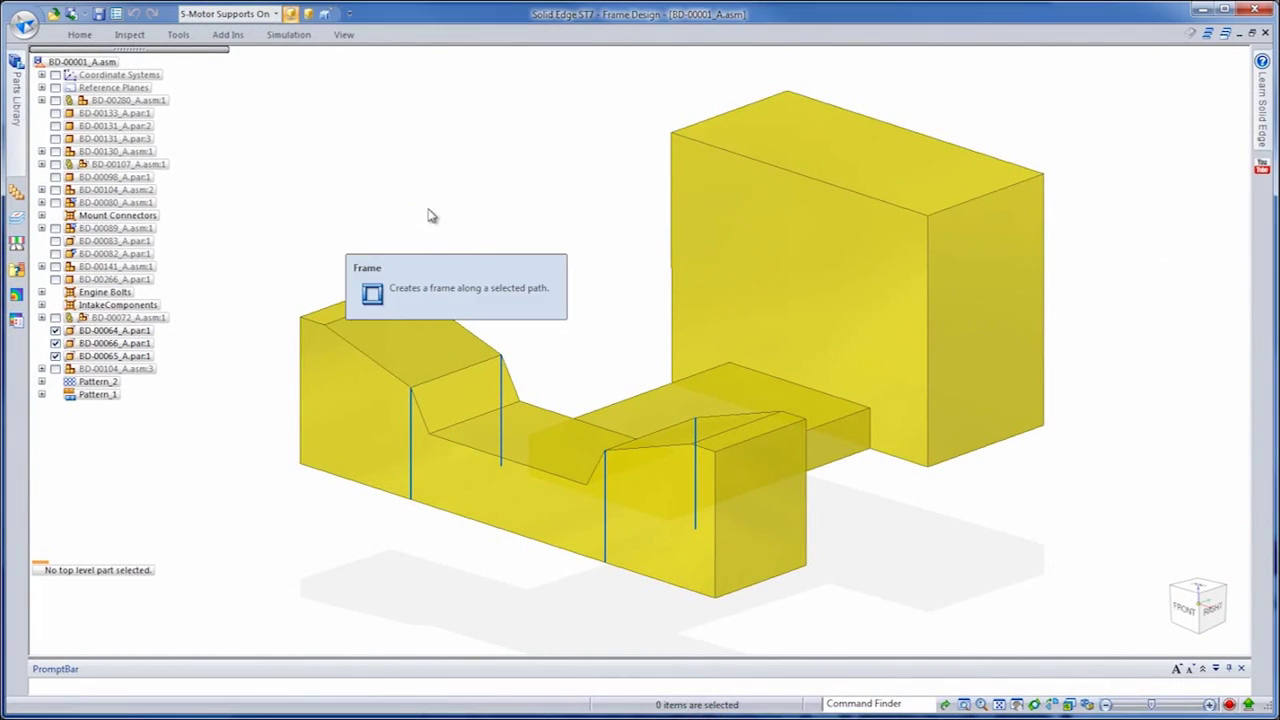
click(285, 63)
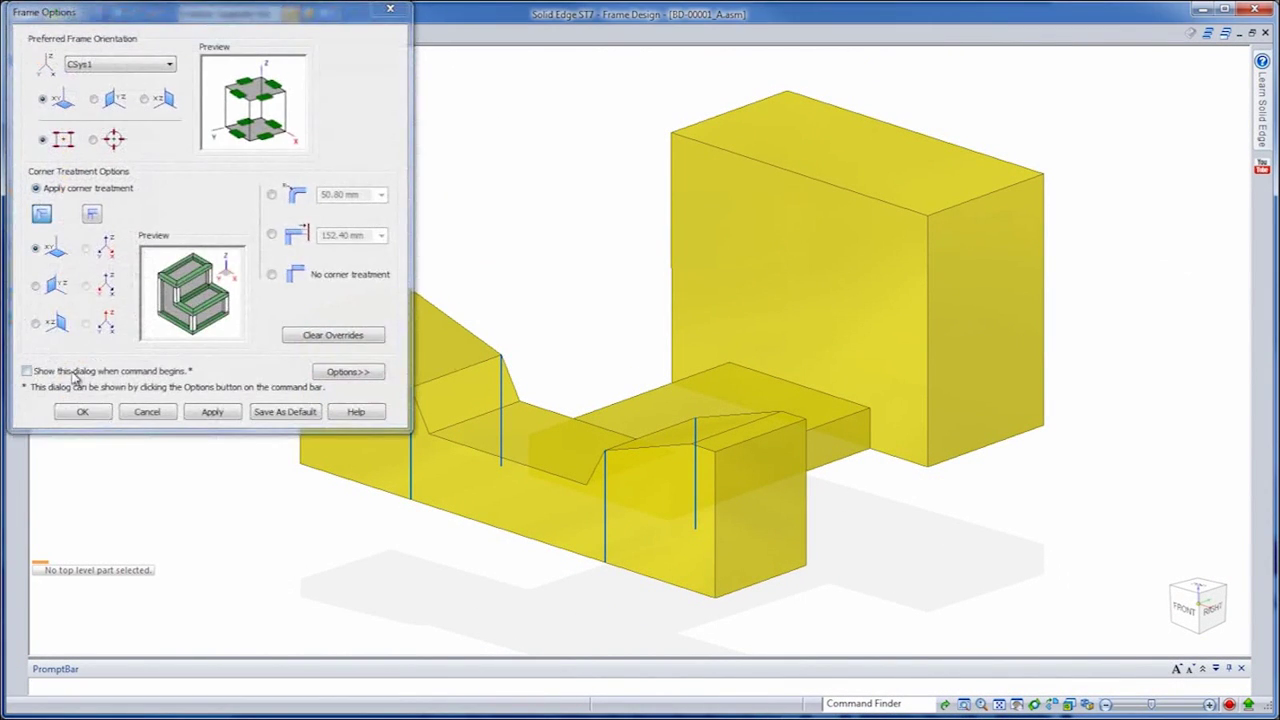
click(28, 371)
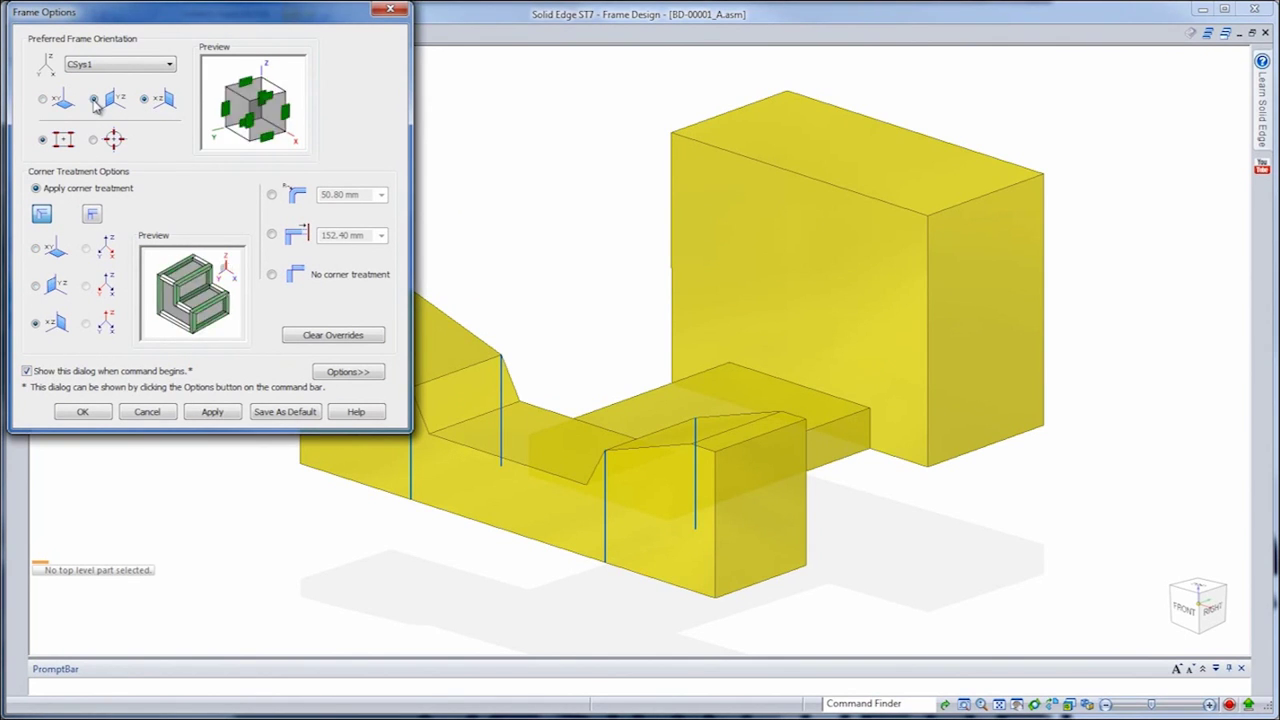
click(90, 410)
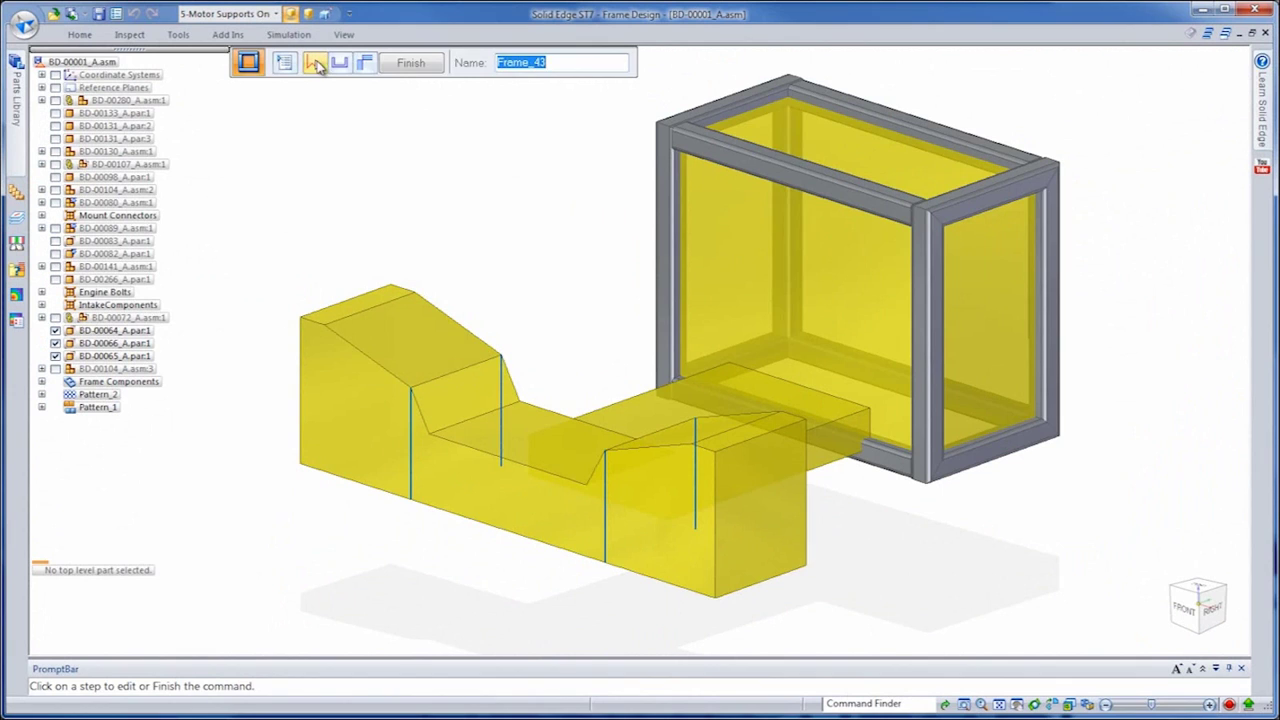
Edit the large block's frame path to remove the upper front edge, and finish the frame.
click(315, 63)
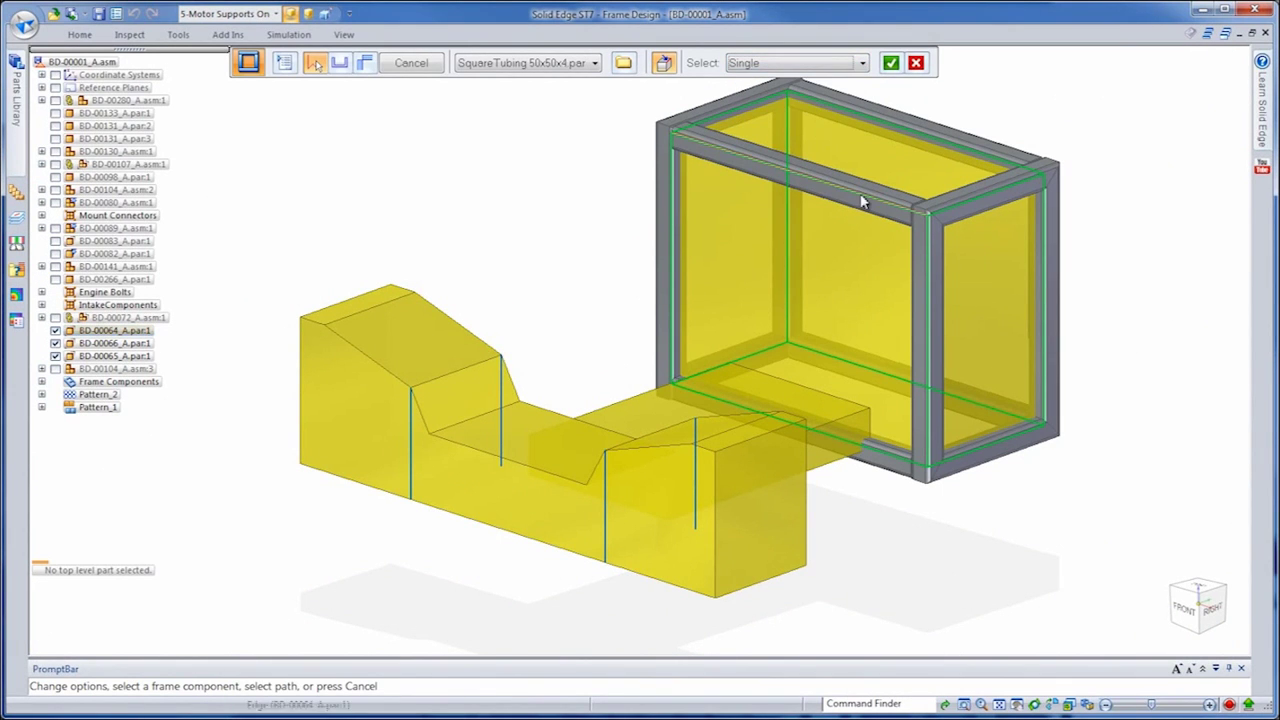
right_click(1057, 134)
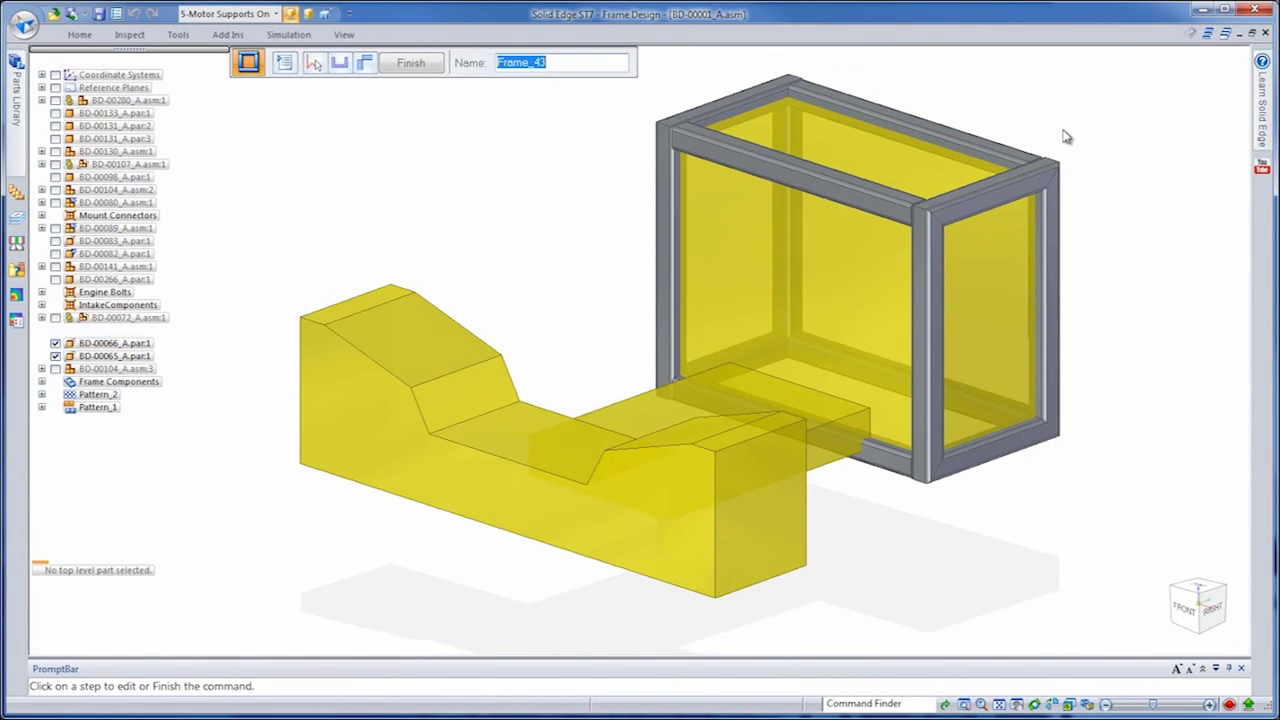
right_click(514, 159)
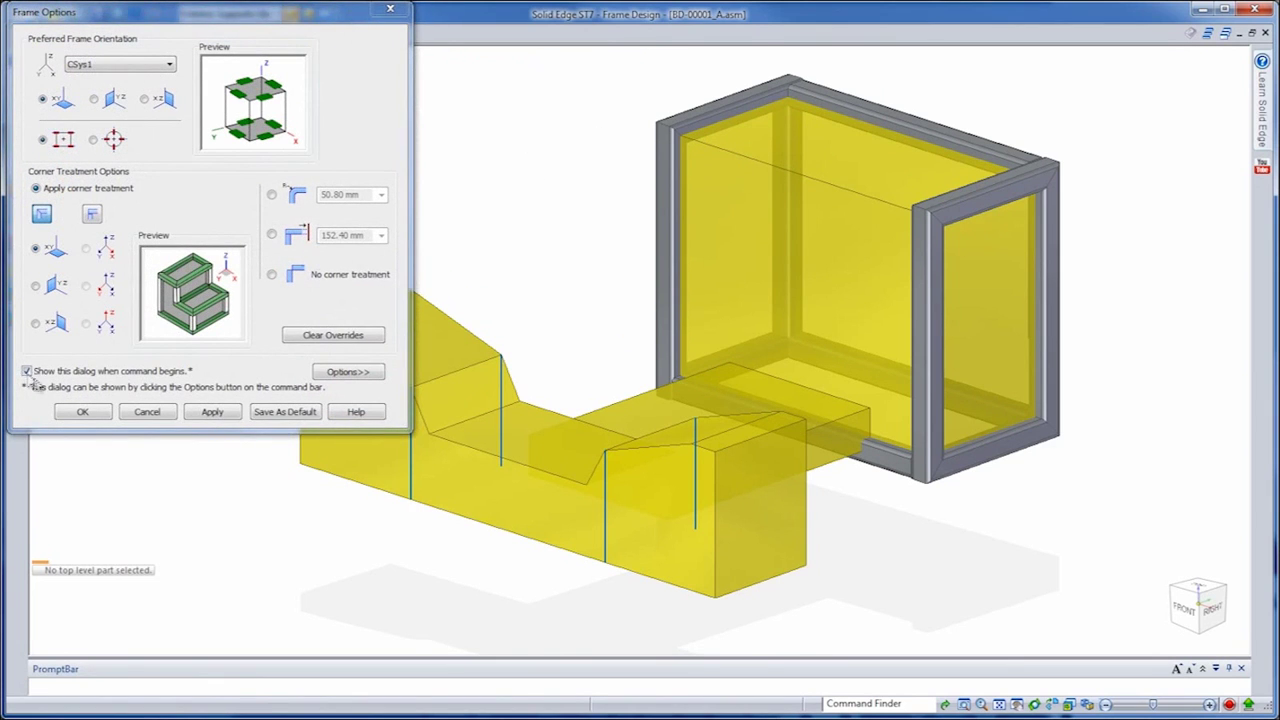
Disable showing Frame Options at command start and frame the low block's bottom outline with 50x50x4 square tubing using Face selection.
click(28, 372)
click(83, 413)
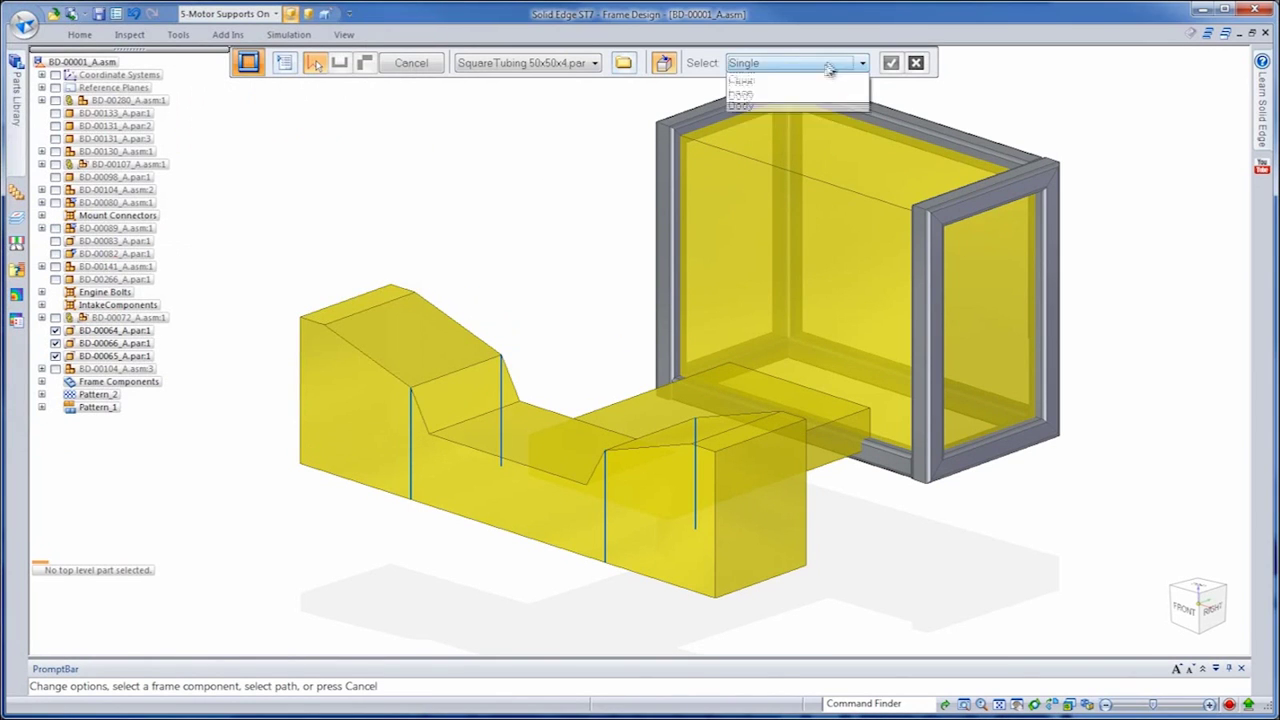
click(783, 117)
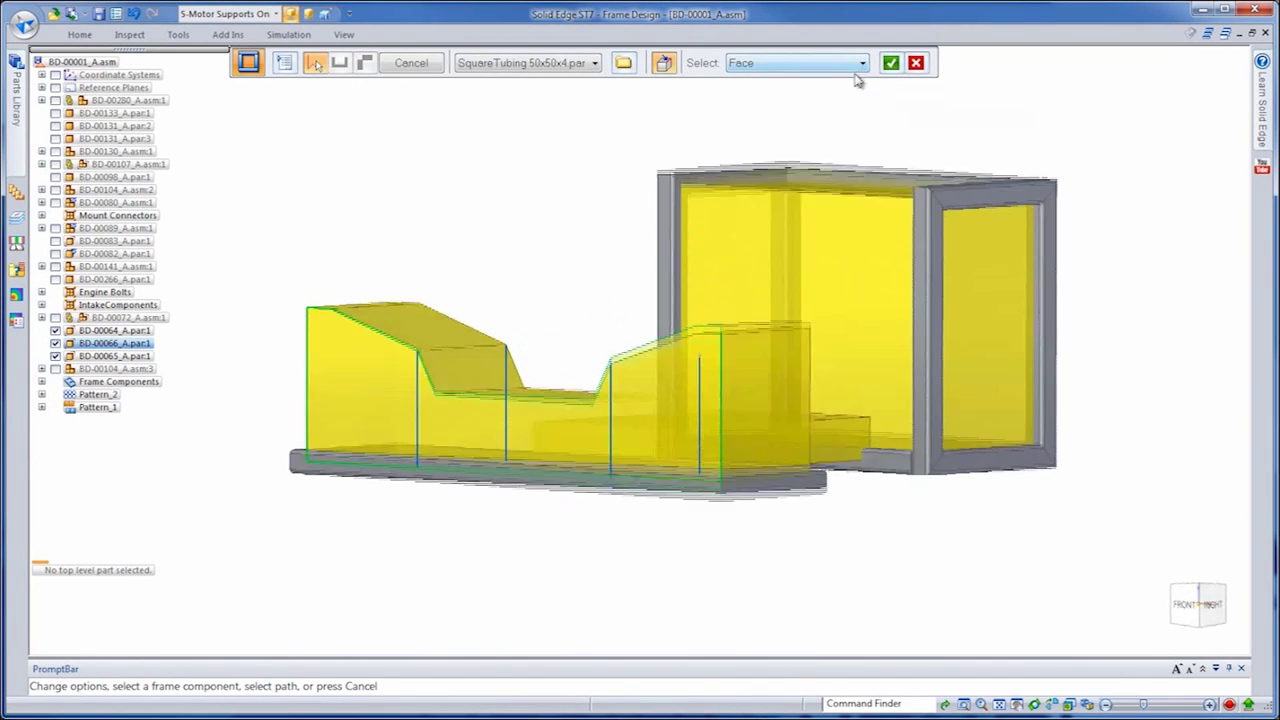
With Single selection, frame the raised ends of the low block's front profile without the recess edges, and select the upper cross edges.
click(857, 63)
click(780, 82)
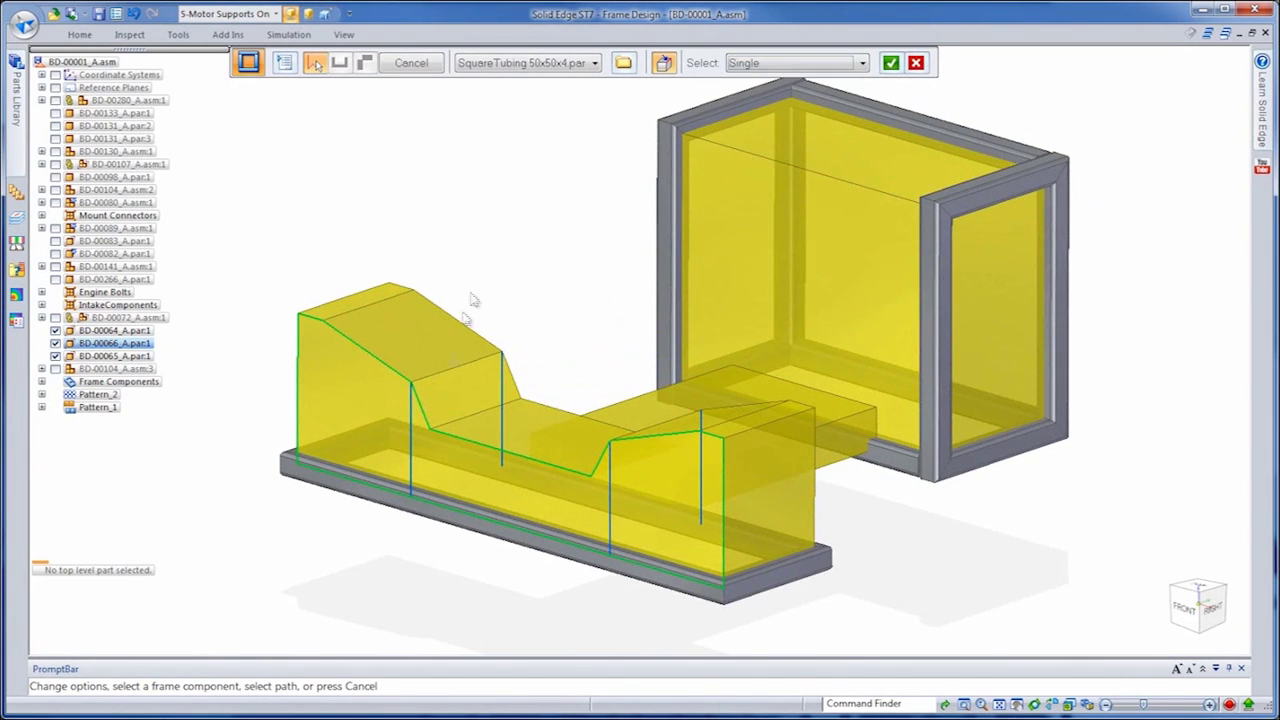
click(610, 478)
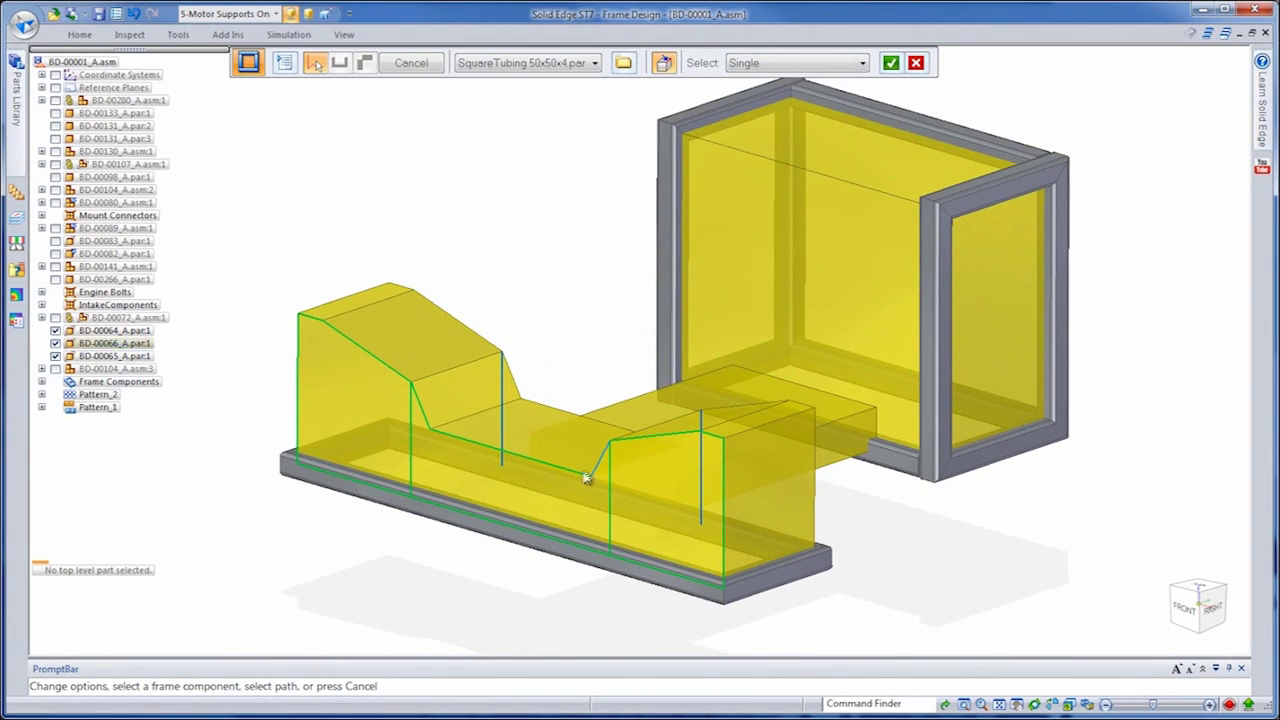
right_click(428, 424)
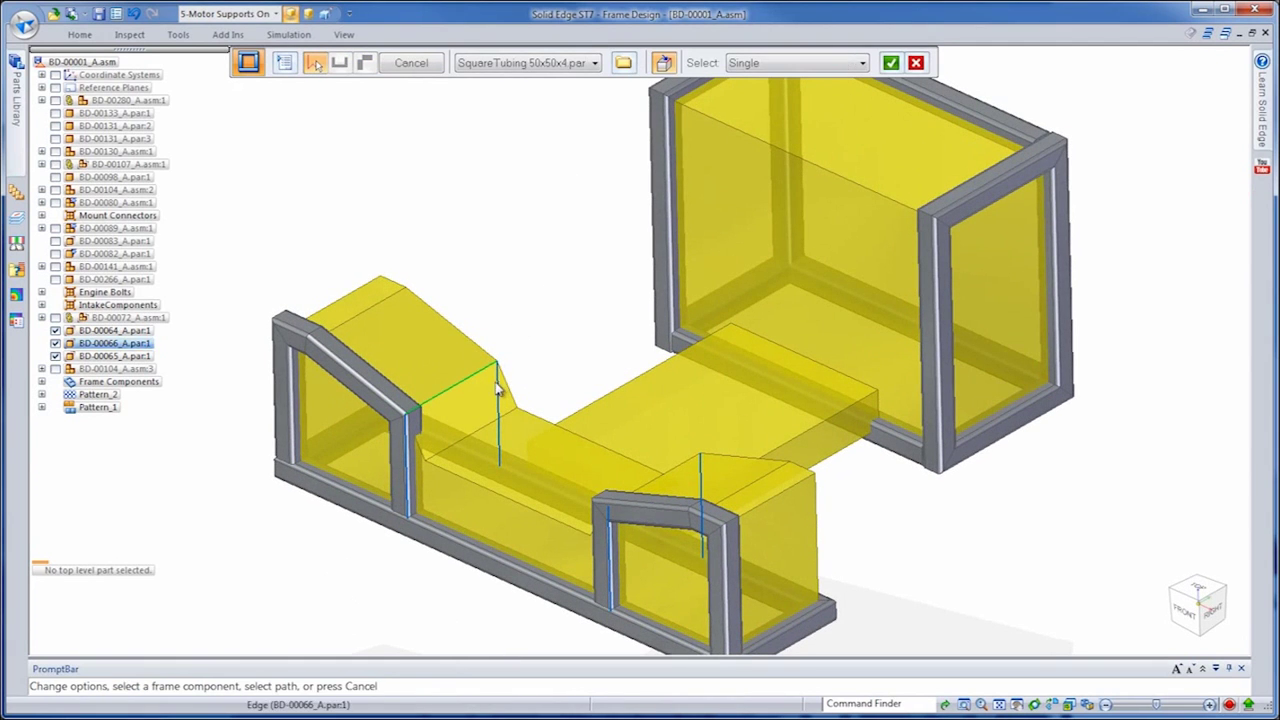
click(674, 467)
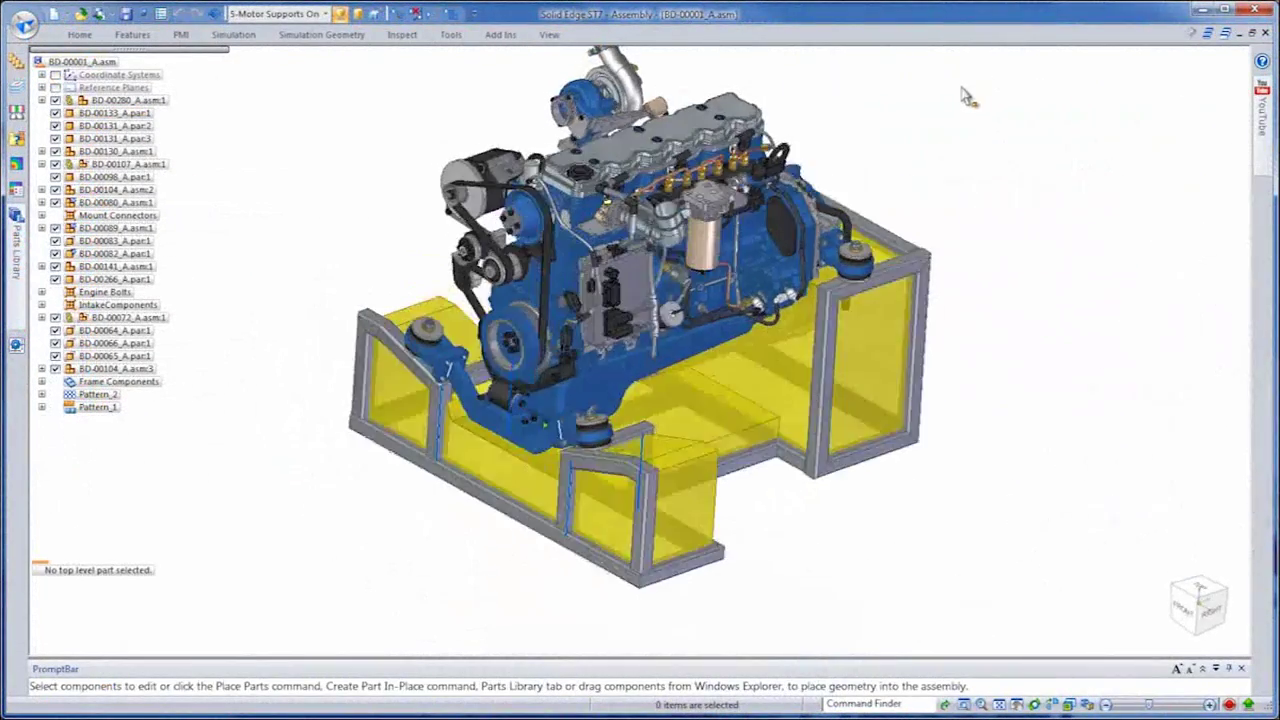
Move the low block's sloping top face along its normal to a keypoint on the underside of the engine mount.
key(ctrl+f)
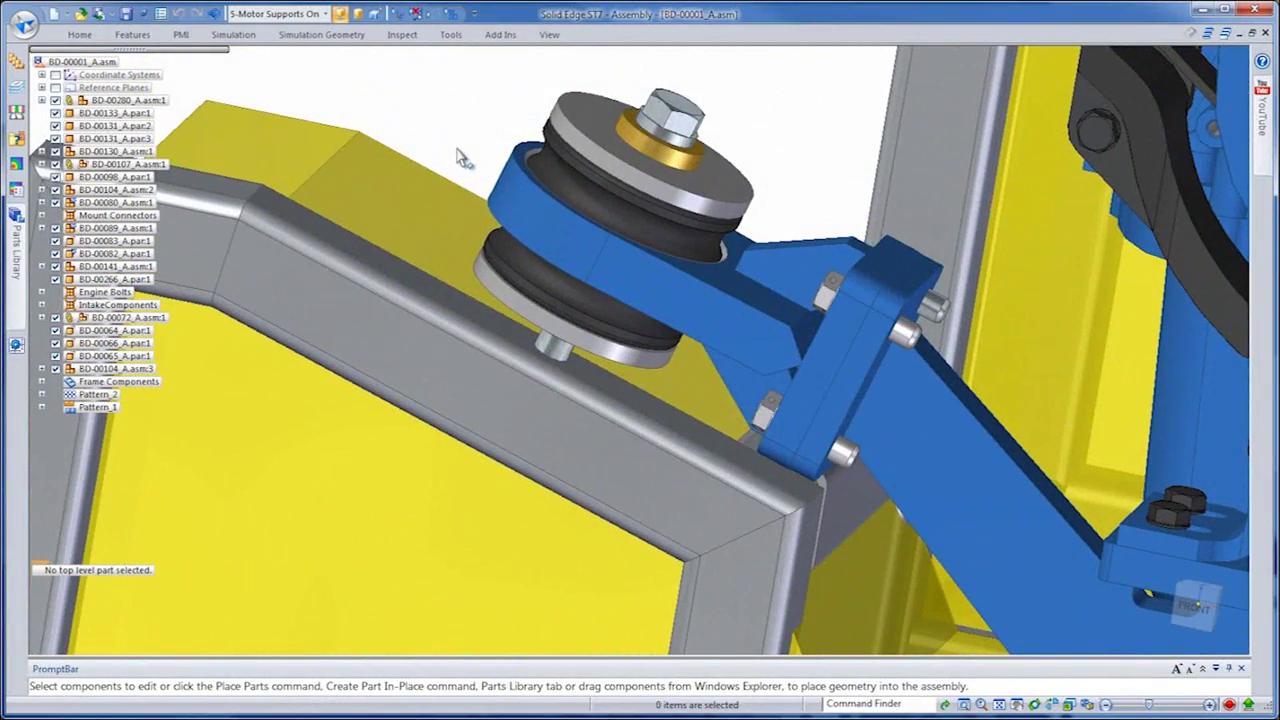
click(445, 226)
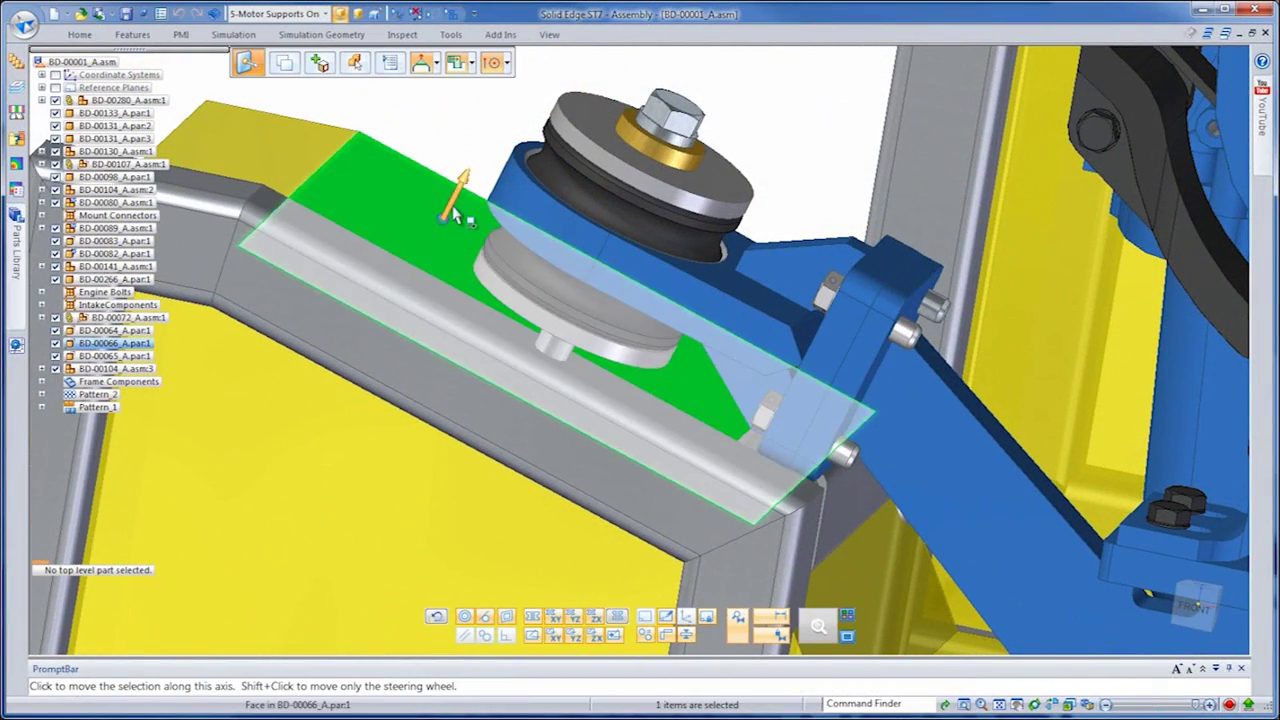
click(455, 218)
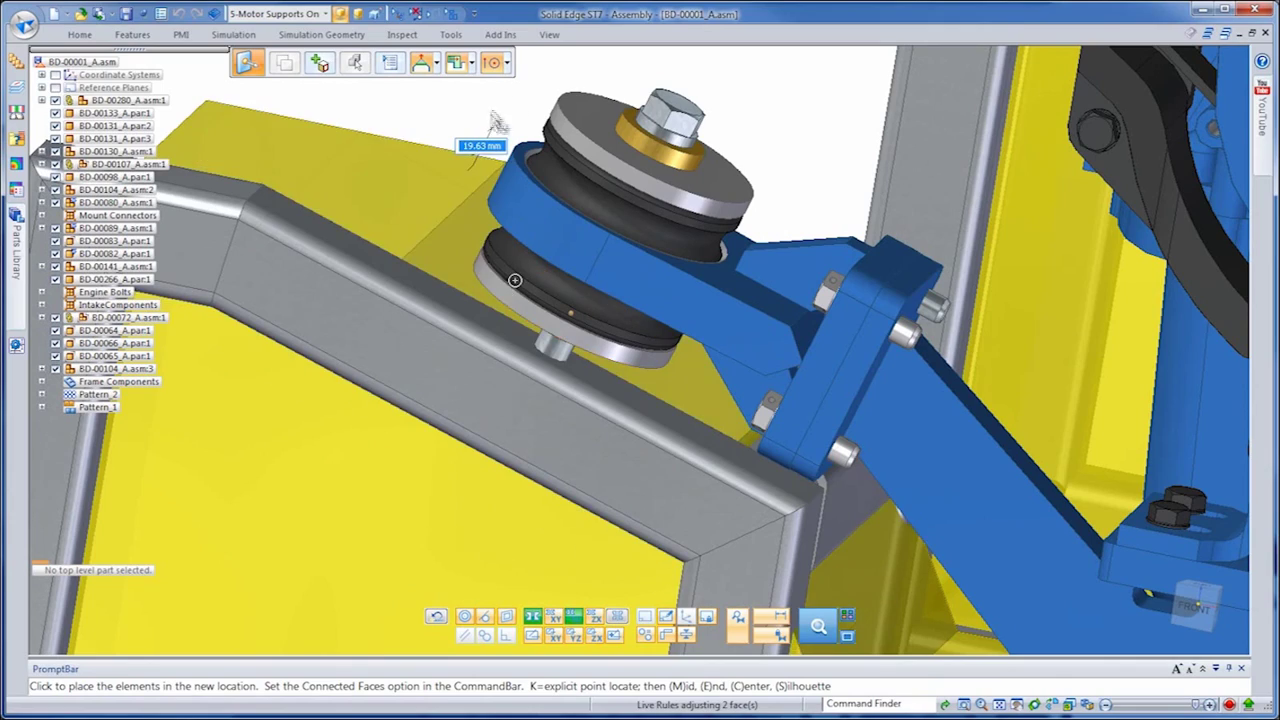
click(505, 284)
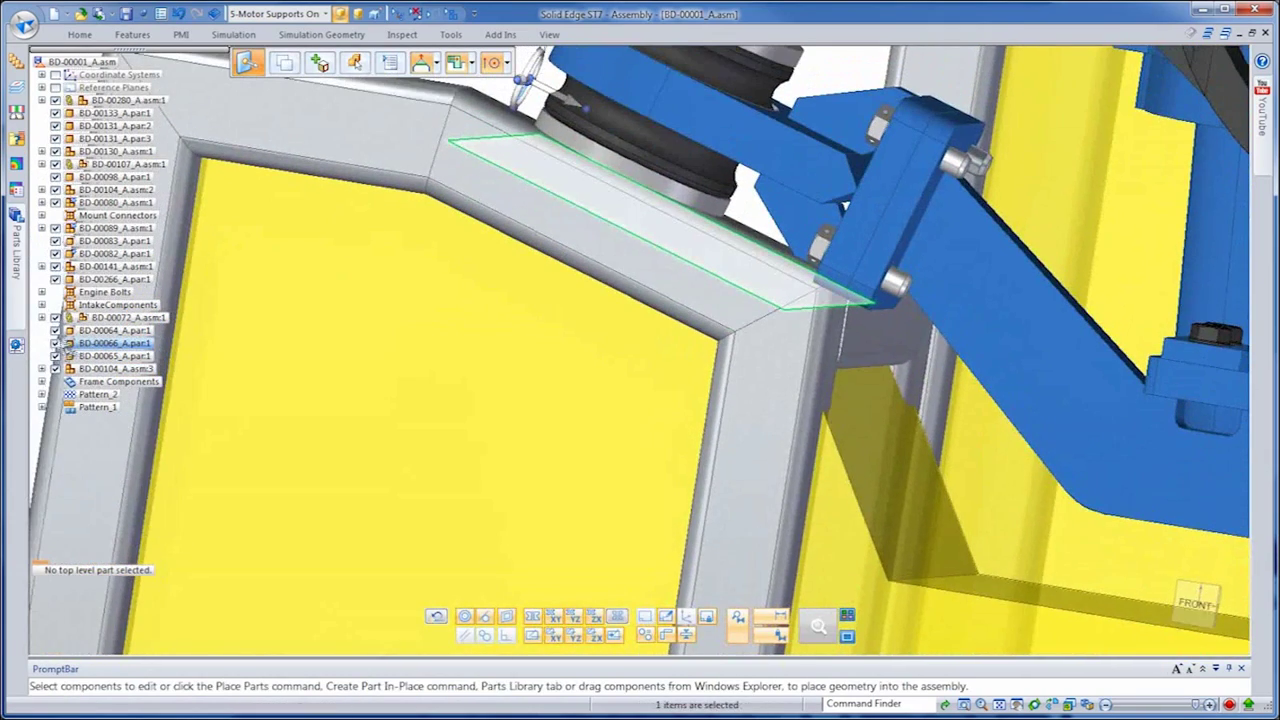
Hide the yellow space blocks BD-00064_A, BD-00066_A and BD-00065_A, and turn on the floor shadow.
click(55, 343)
click(55, 356)
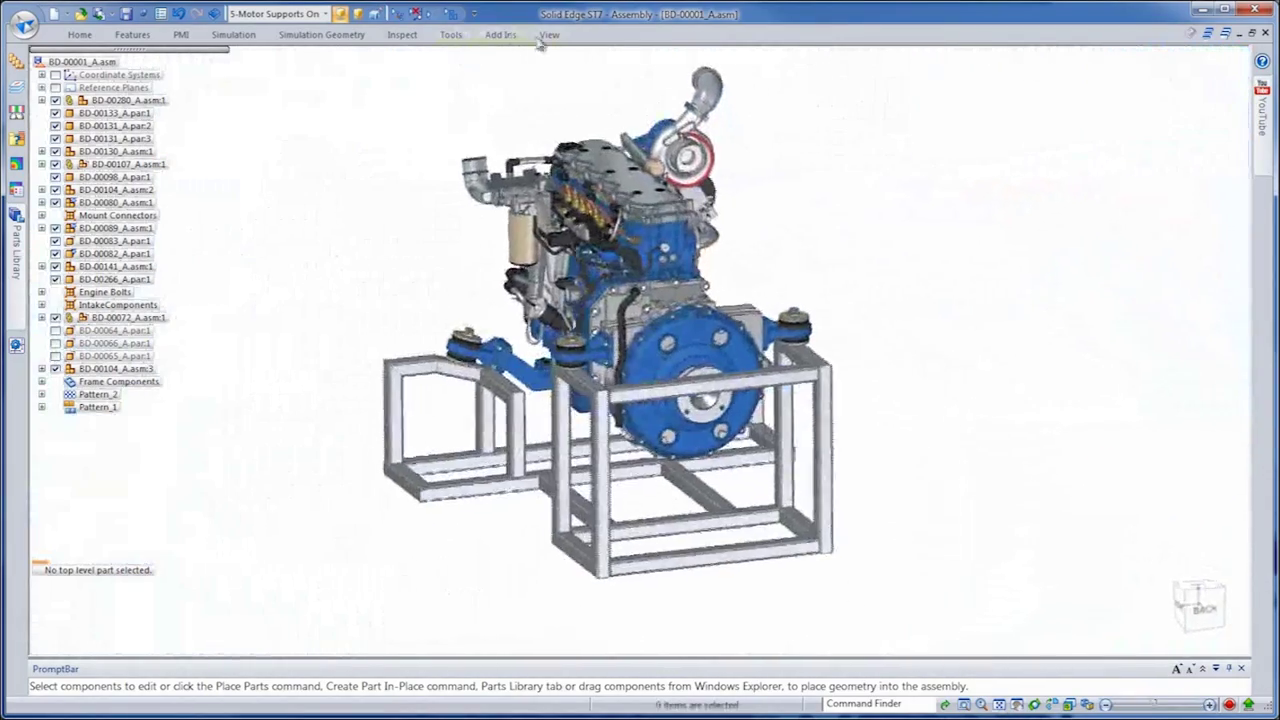
click(549, 35)
click(657, 73)
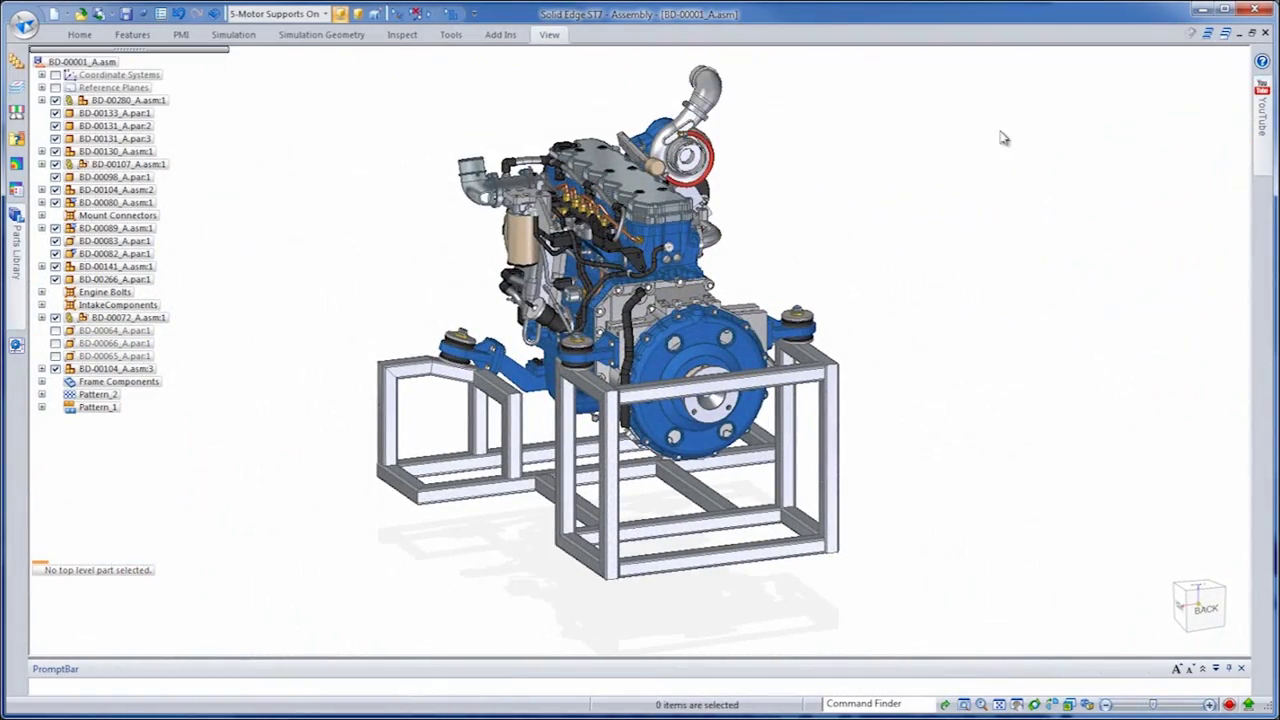